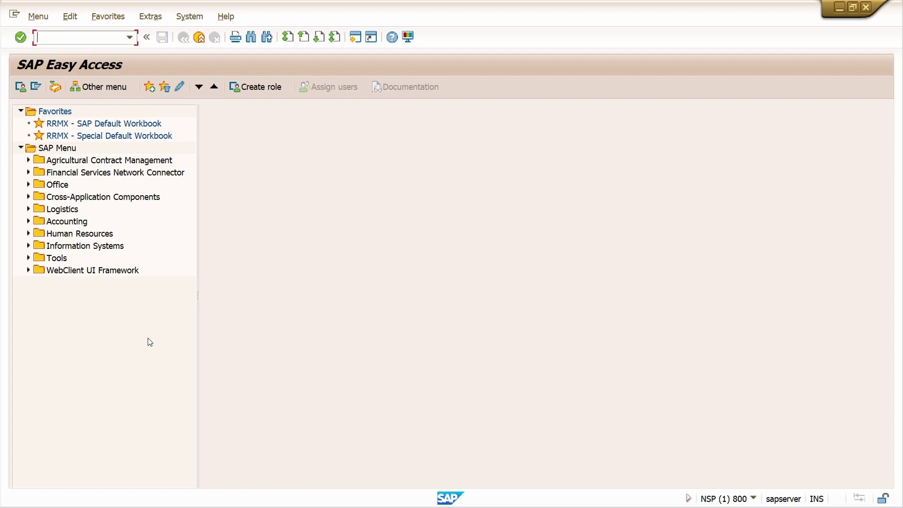
- Open the SAP Reference IMG through transaction SPRO
text(spro)
key(Return)
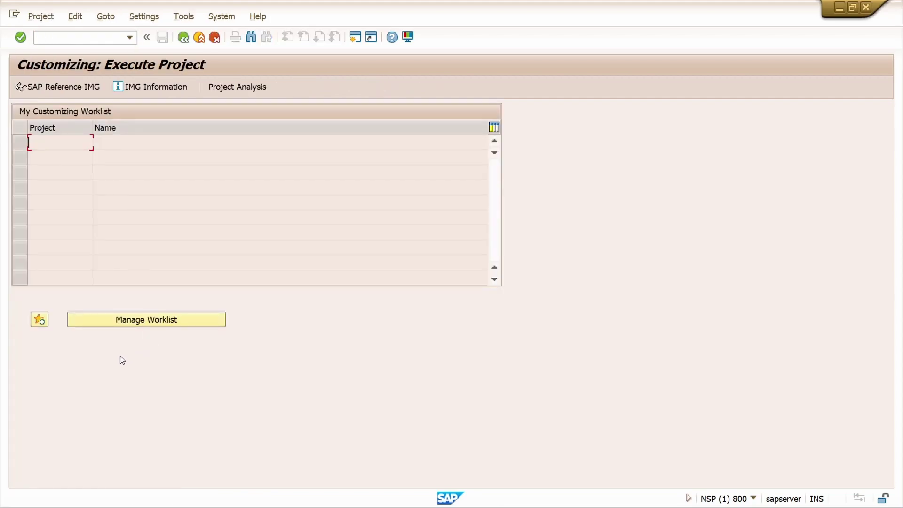
click(56, 88)
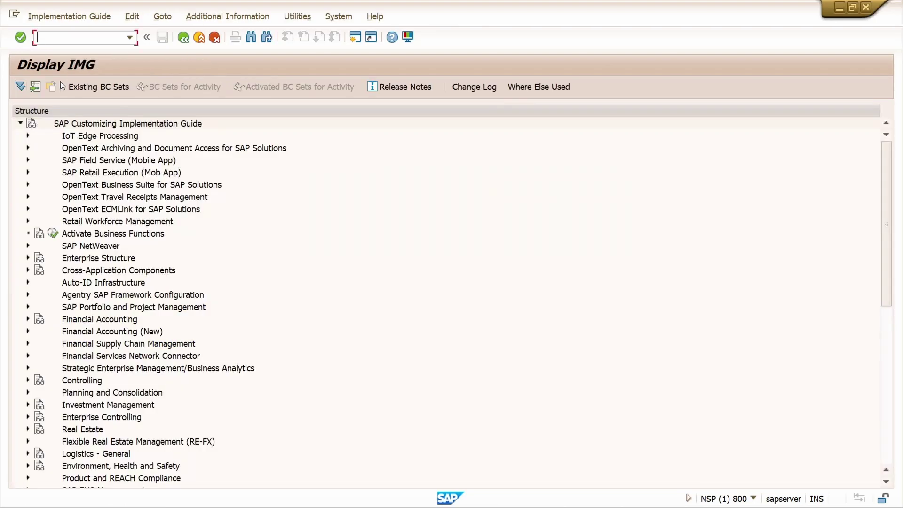
- Under Enterprise Structure > Definition > Financial Accounting, start the Copy, delete, check company code activity
click(28, 258)
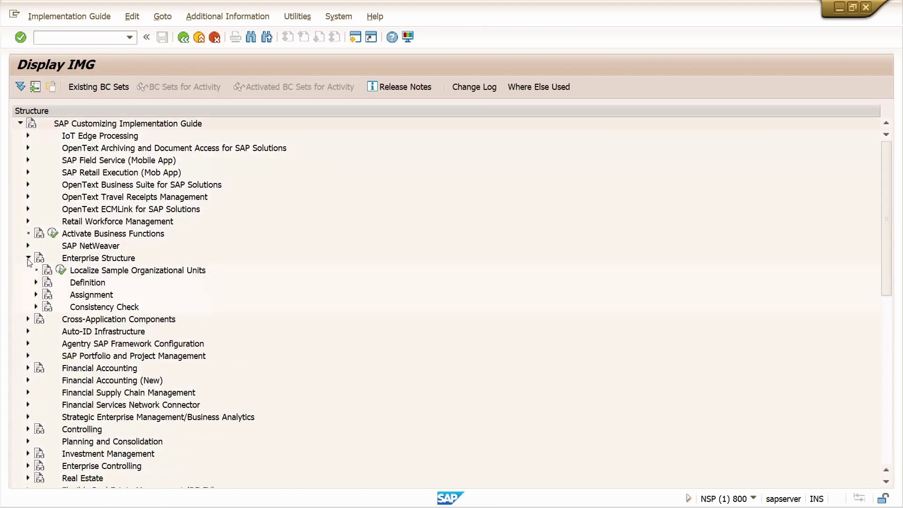
click(36, 283)
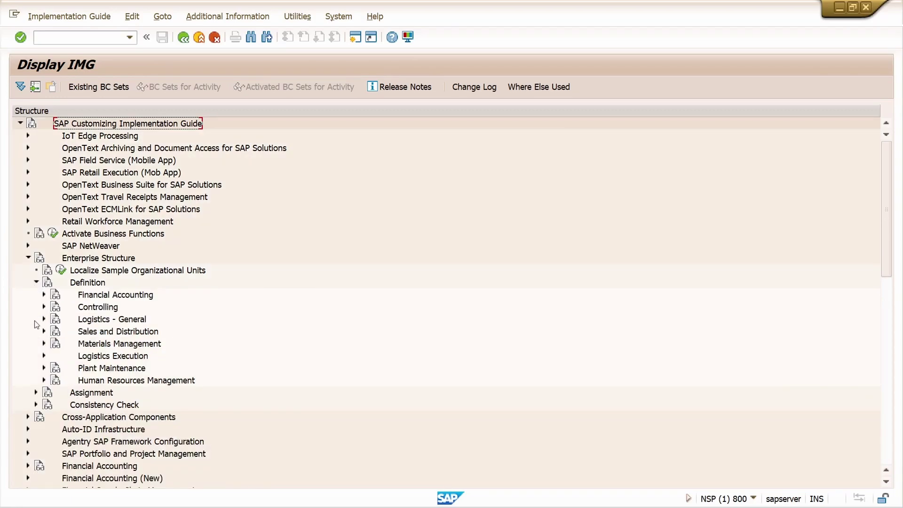
click(43, 296)
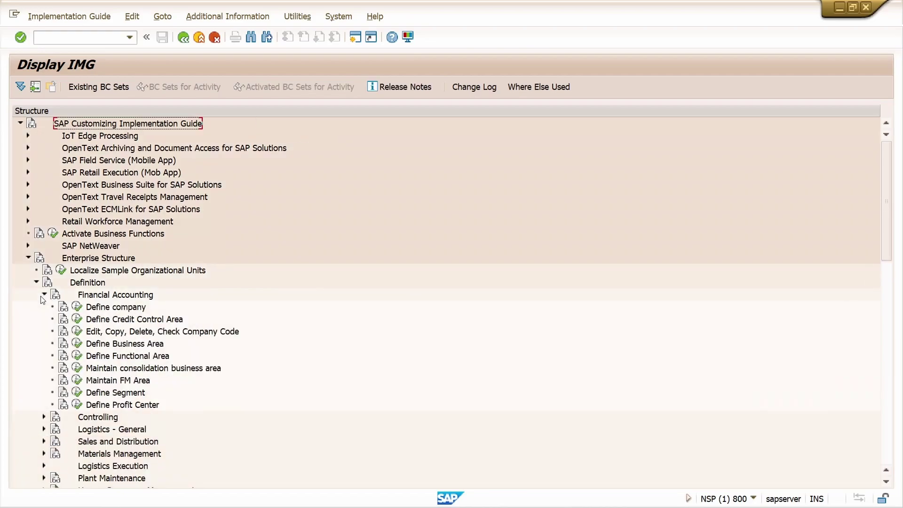
click(77, 333)
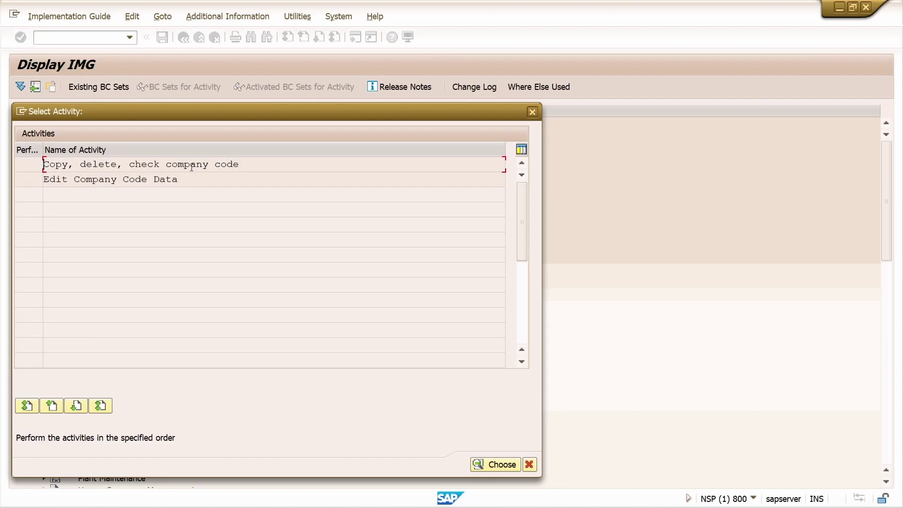
double_click(165, 165)
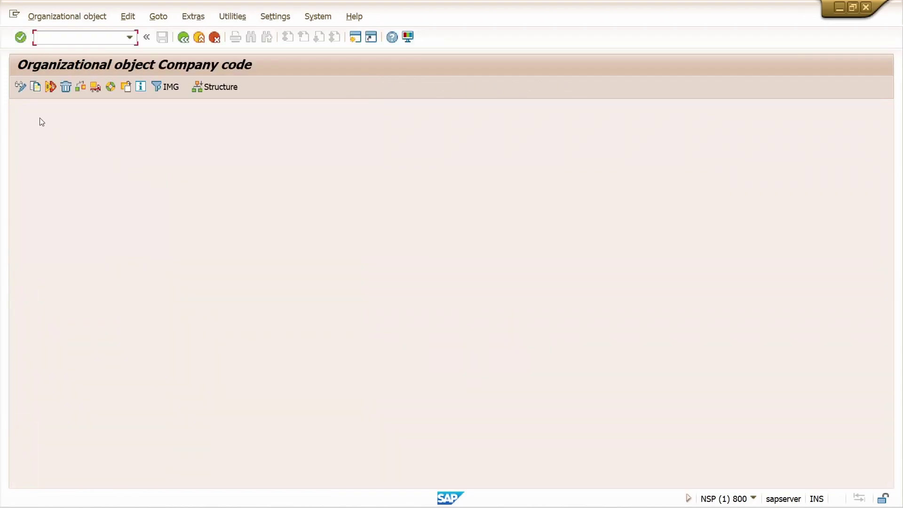
- Copy company code 1000 to new company code ZA01
click(36, 92)
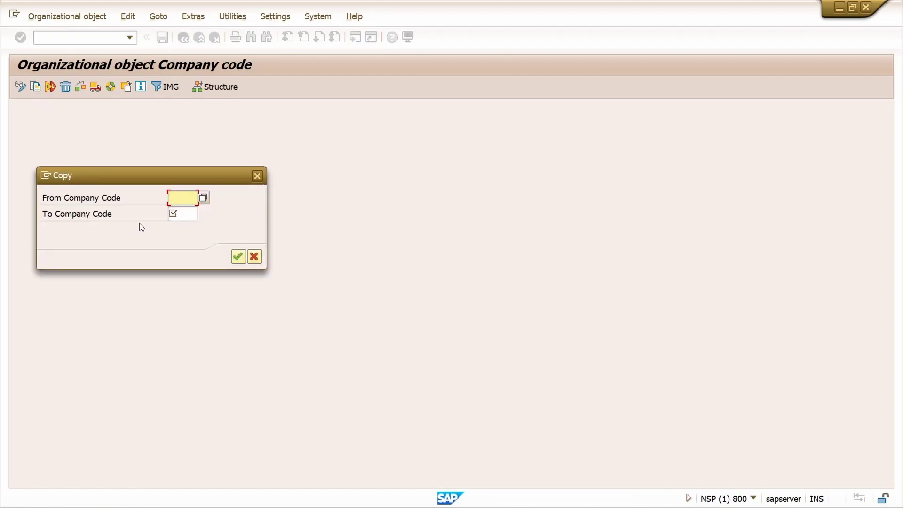
text(1000)
key(Tab)
text(za01)
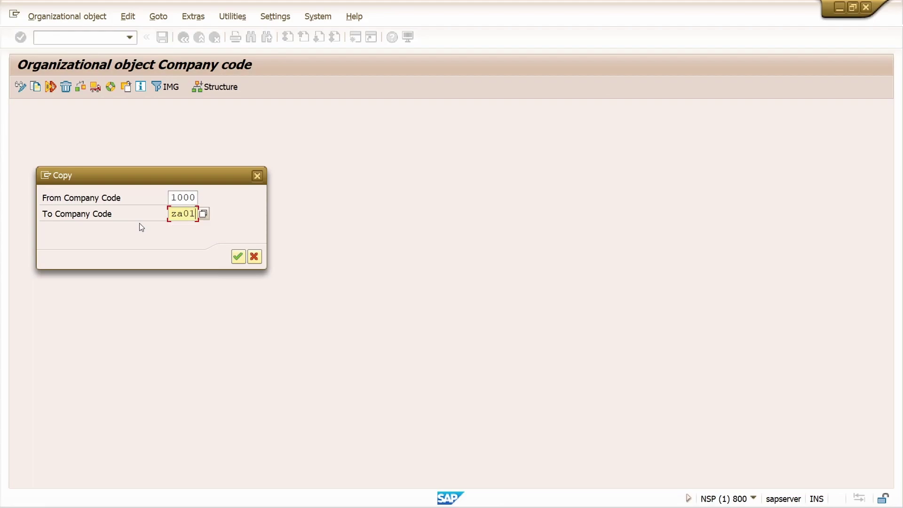
click(239, 257)
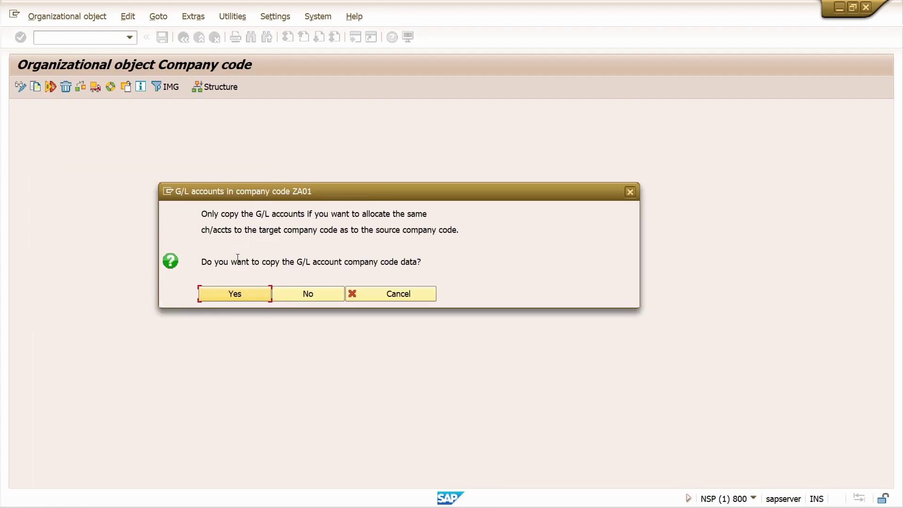
- Copy the G/L account data, keep EUR currency, transport number ranges, and begin a new request
click(243, 292)
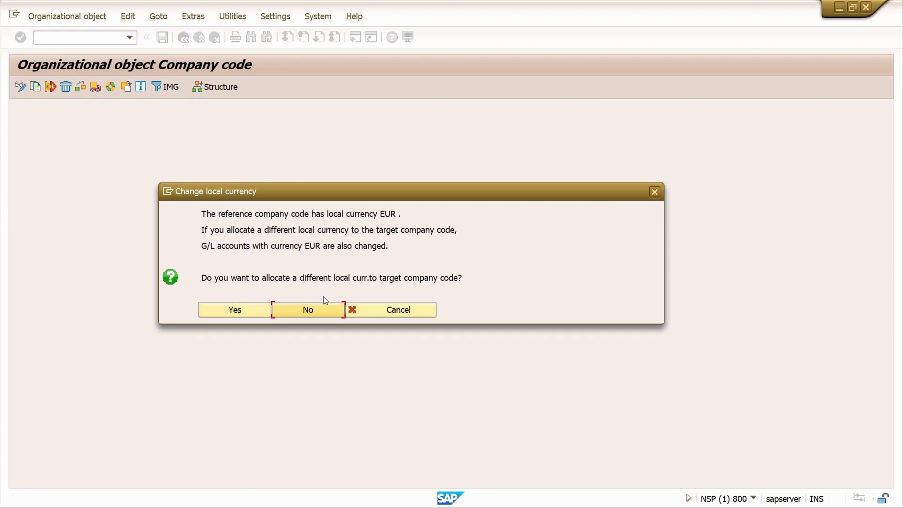
click(312, 314)
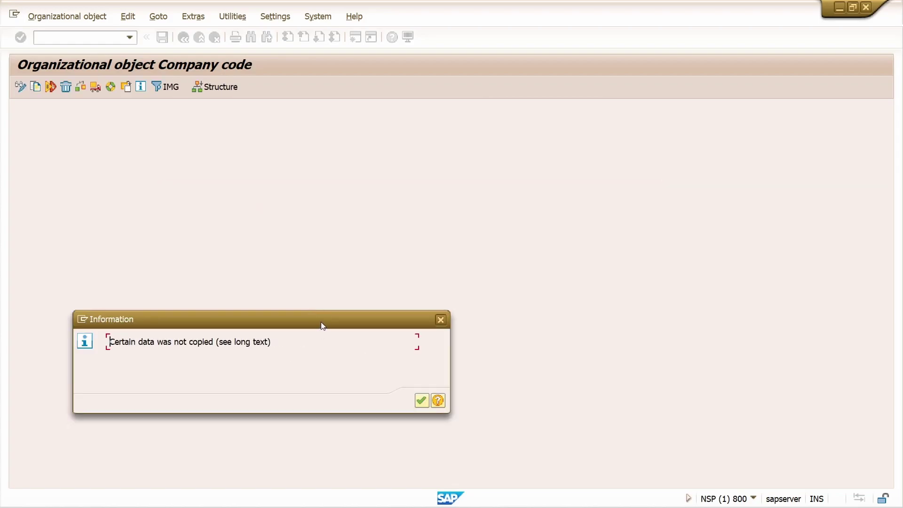
click(436, 310)
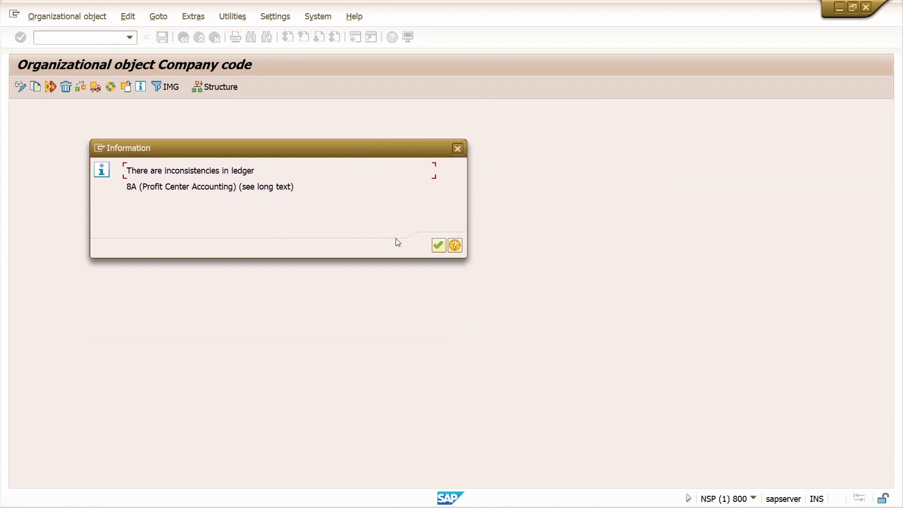
click(438, 246)
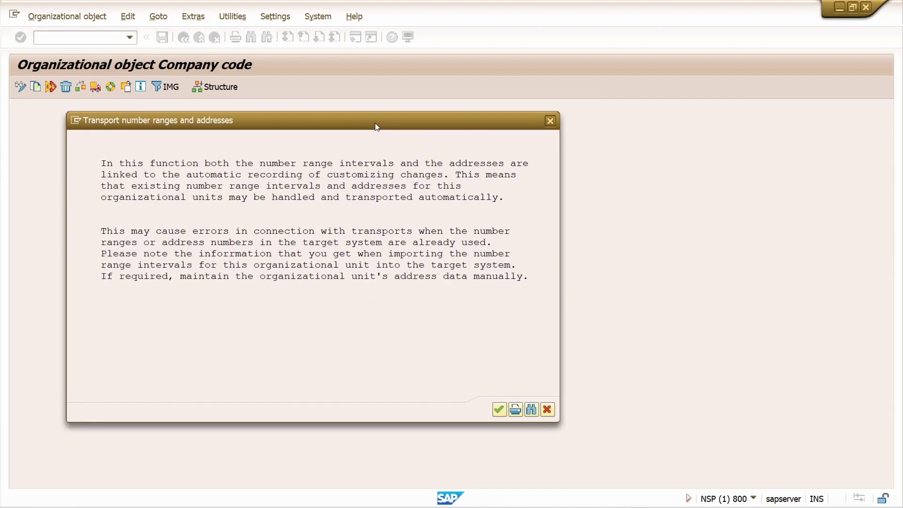
click(499, 411)
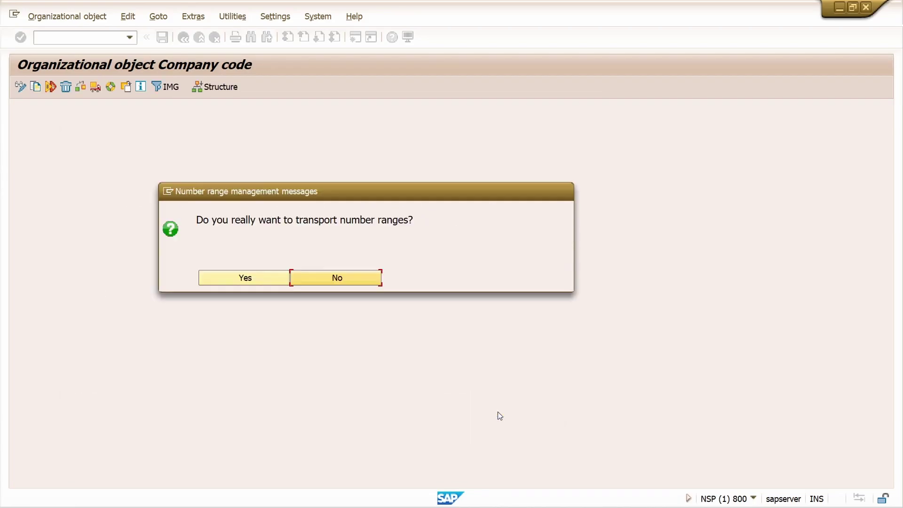
click(258, 277)
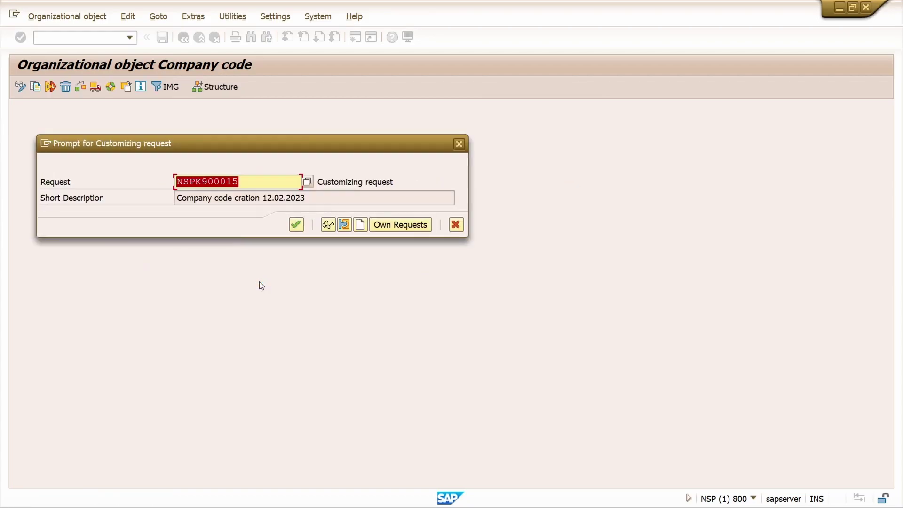
click(360, 226)
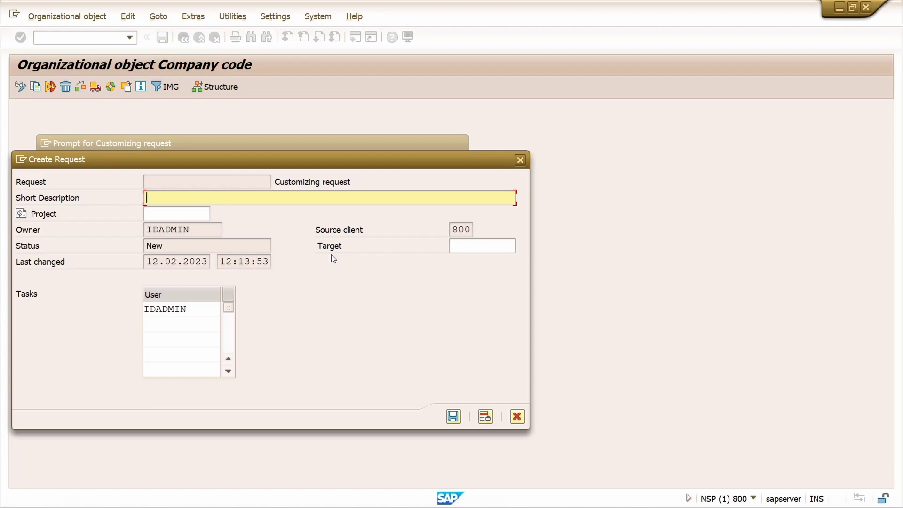
- Save a new customizing request 'Company code creation' and assign the company code copy to it
text(Company code)
text(creation)
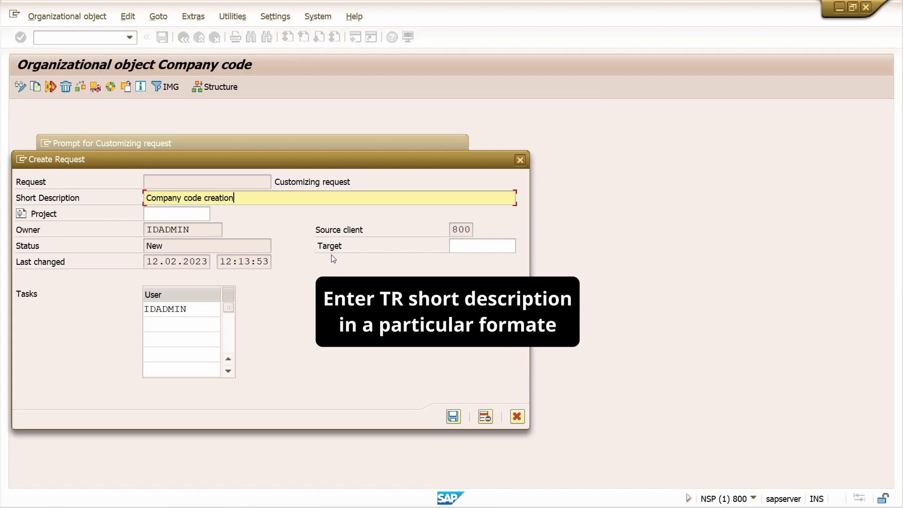
click(454, 417)
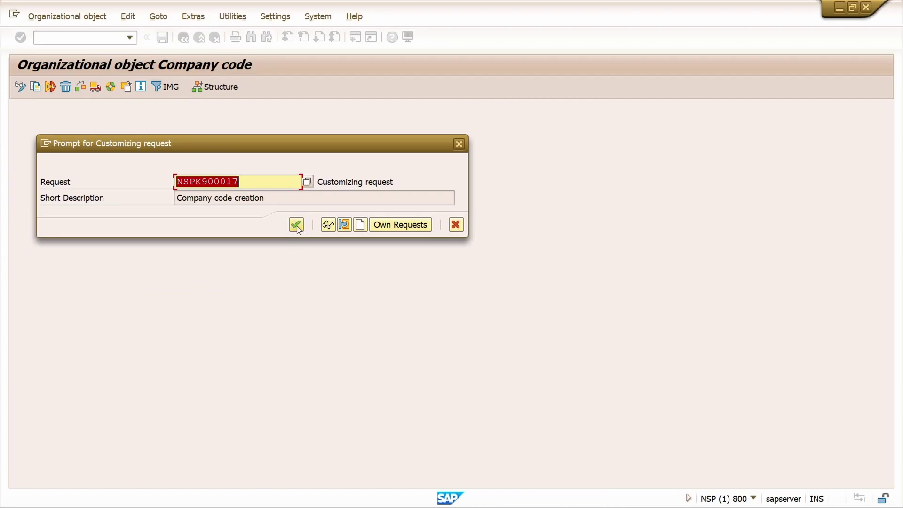
click(297, 227)
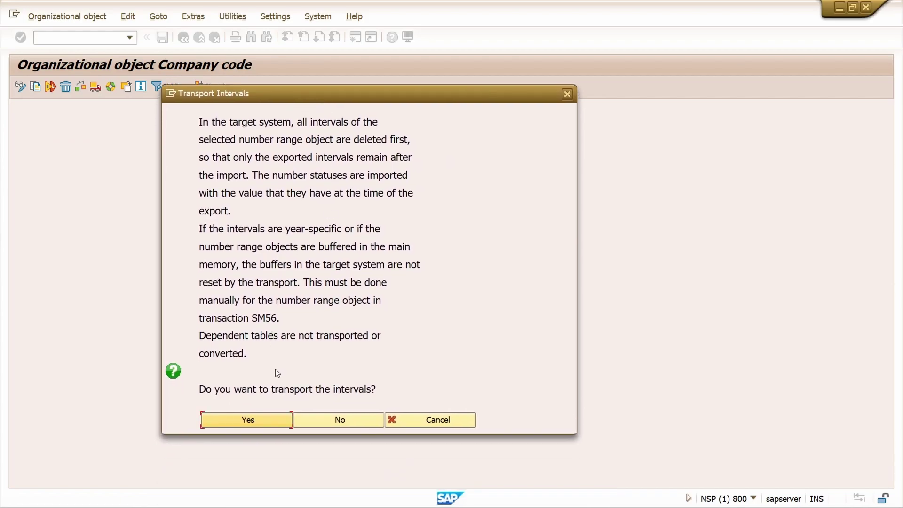
- Transport all number range intervals under the request, skipping existing intervals, and acknowledge the completed copy
click(257, 419)
click(296, 242)
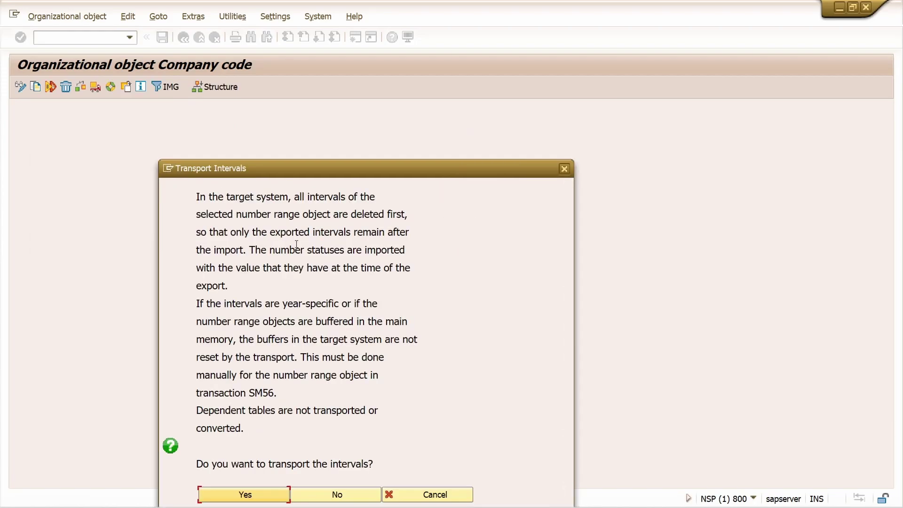
click(254, 427)
click(295, 243)
key(Return)
click(295, 243)
key(Return)
key(Return)
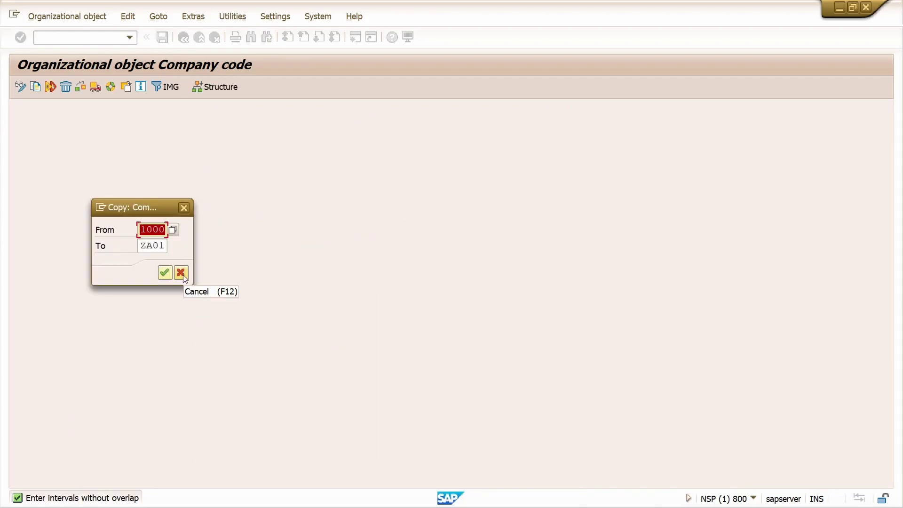
click(182, 275)
click(247, 279)
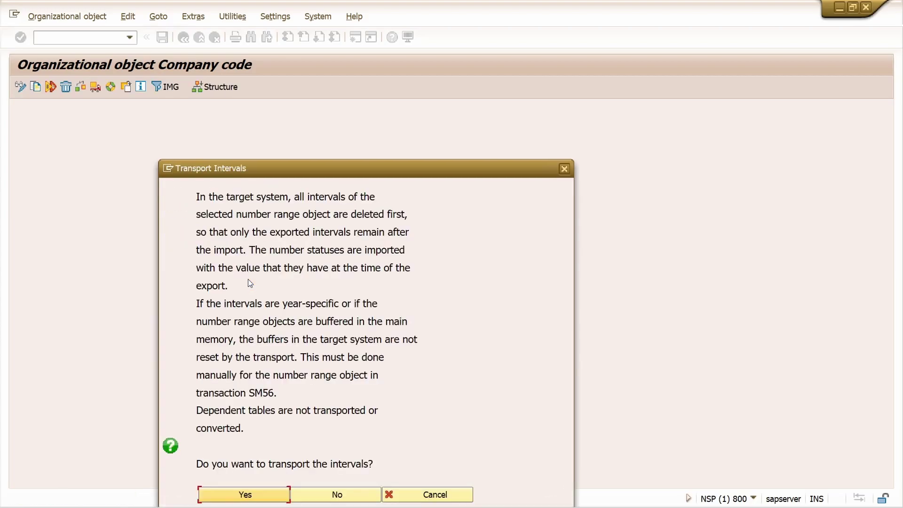
drag(301, 173, 309, 114)
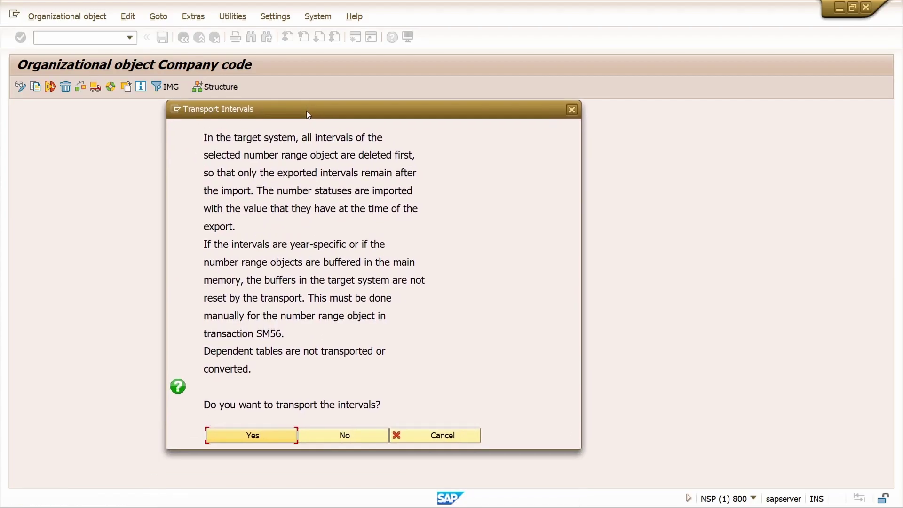
key(Return)
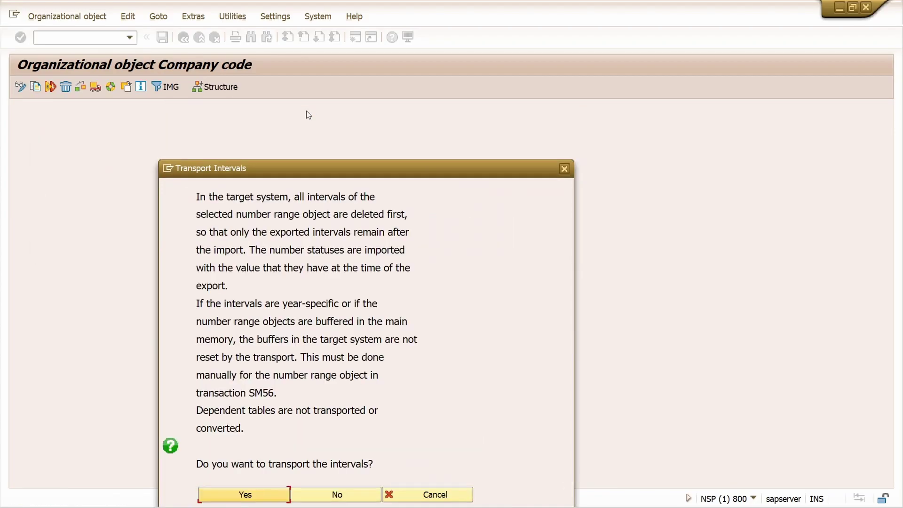
key(Return)
key(Return)
key(Return)
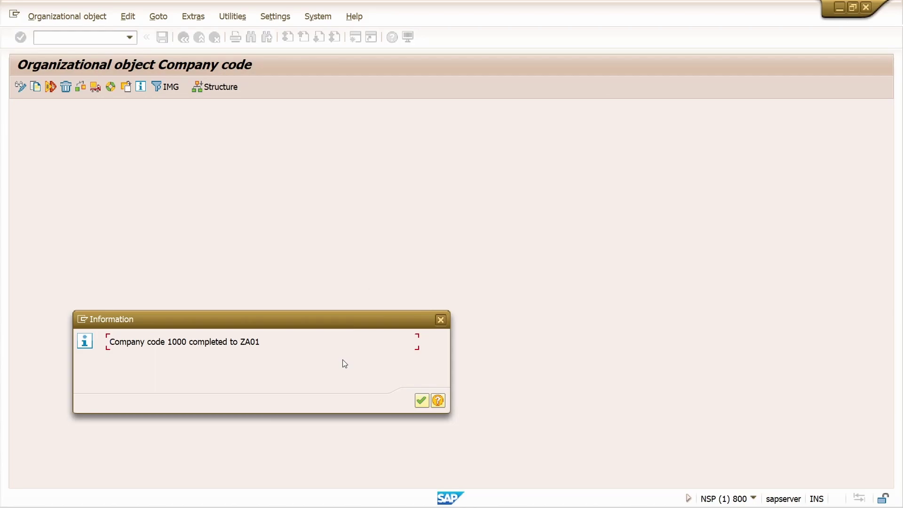
click(420, 402)
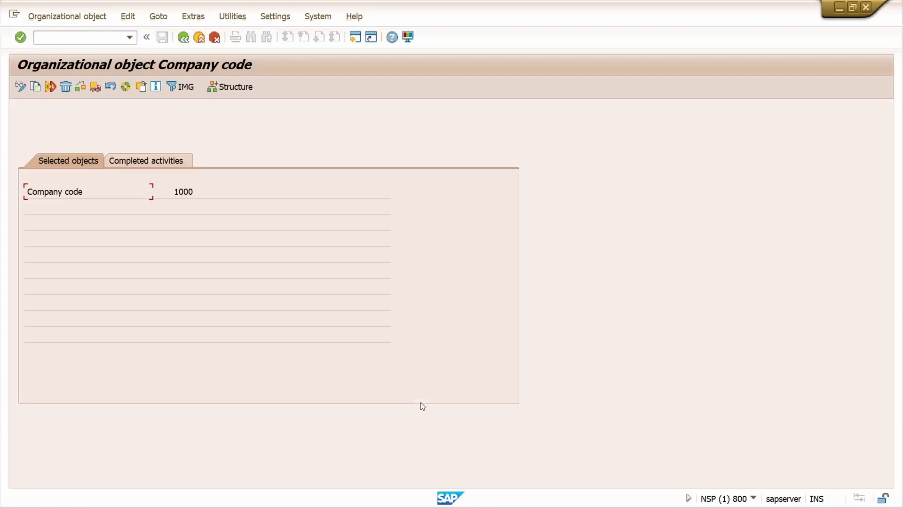
- Find company code ZA01 in the company code list and open its details
click(183, 87)
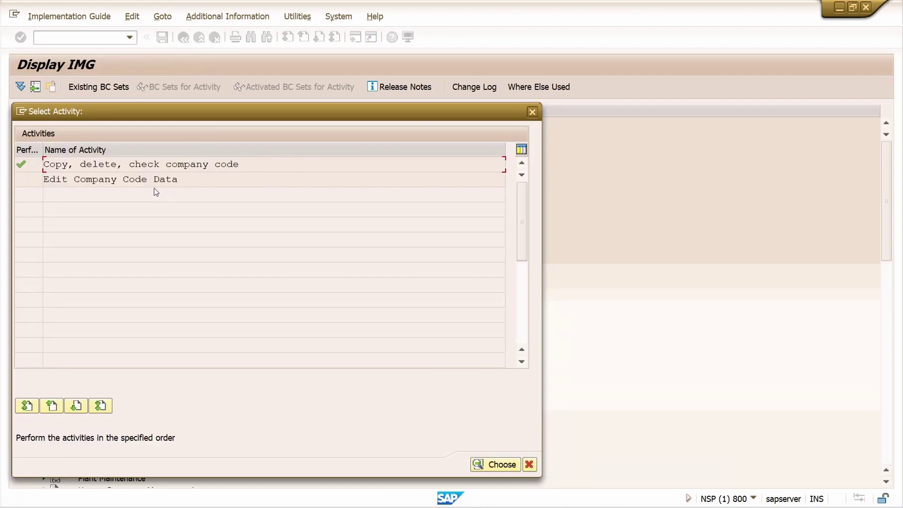
double_click(67, 179)
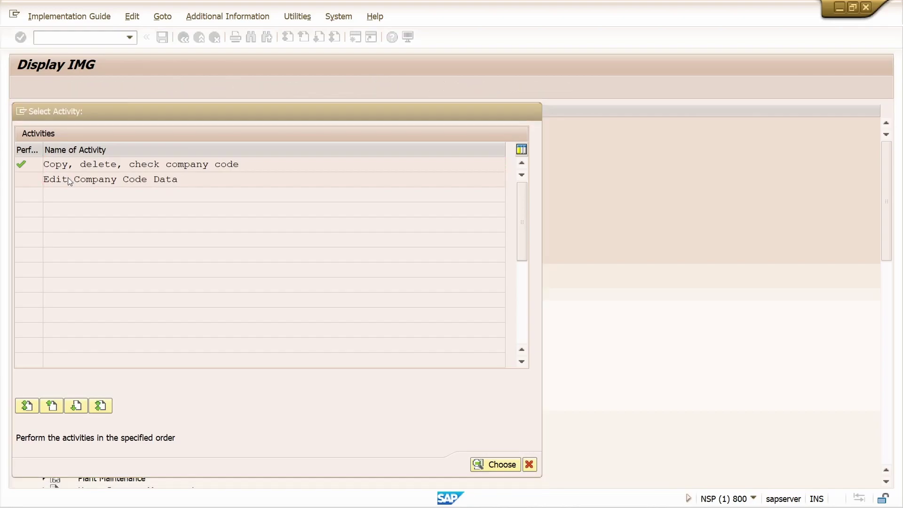
click(198, 416)
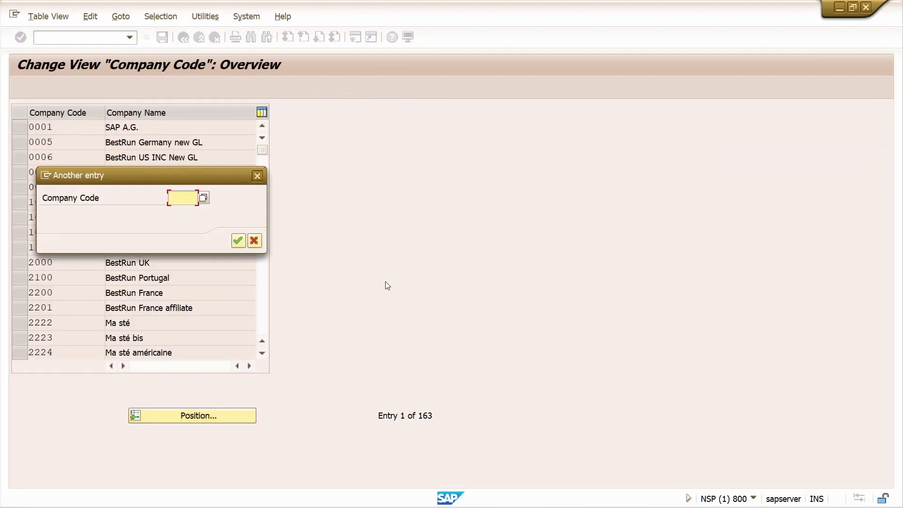
text(ZA01)
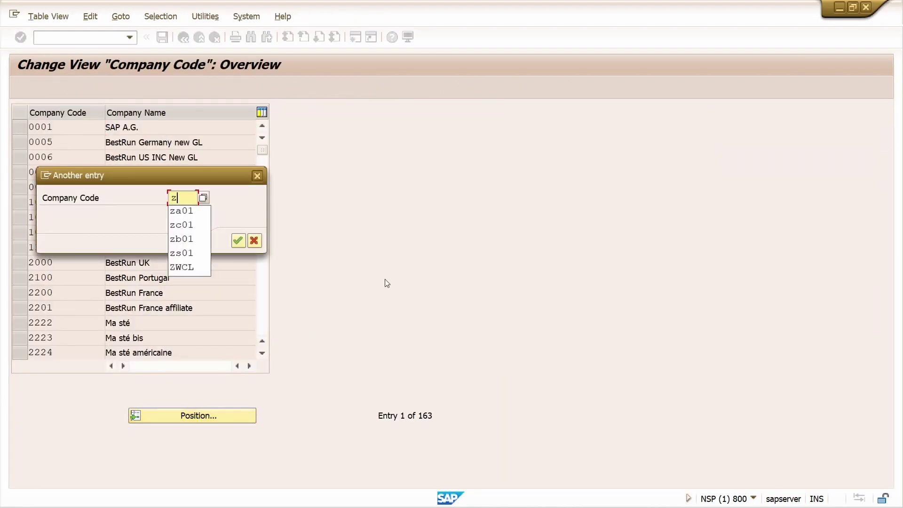
key(Return)
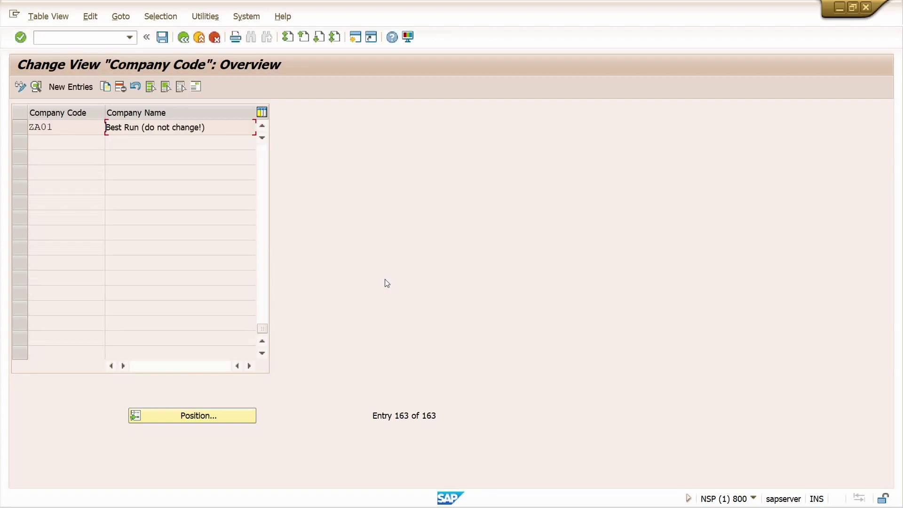
click(19, 127)
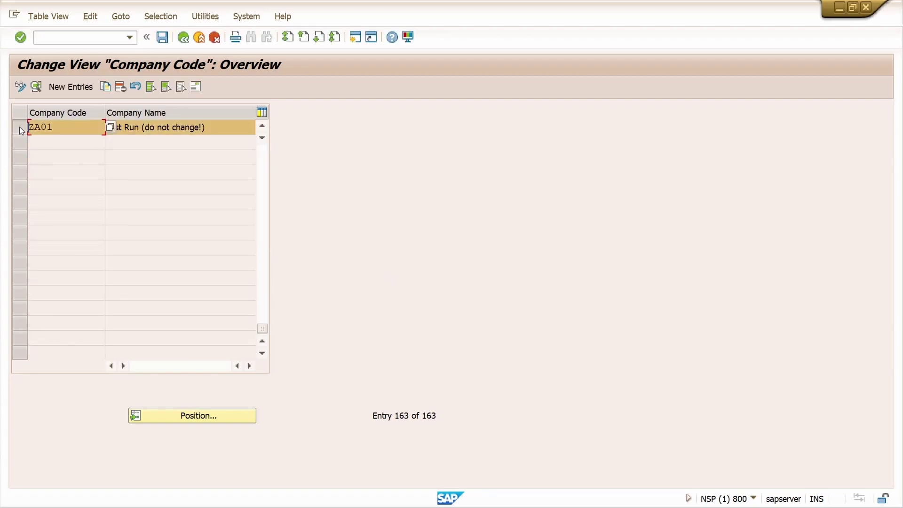
click(36, 88)
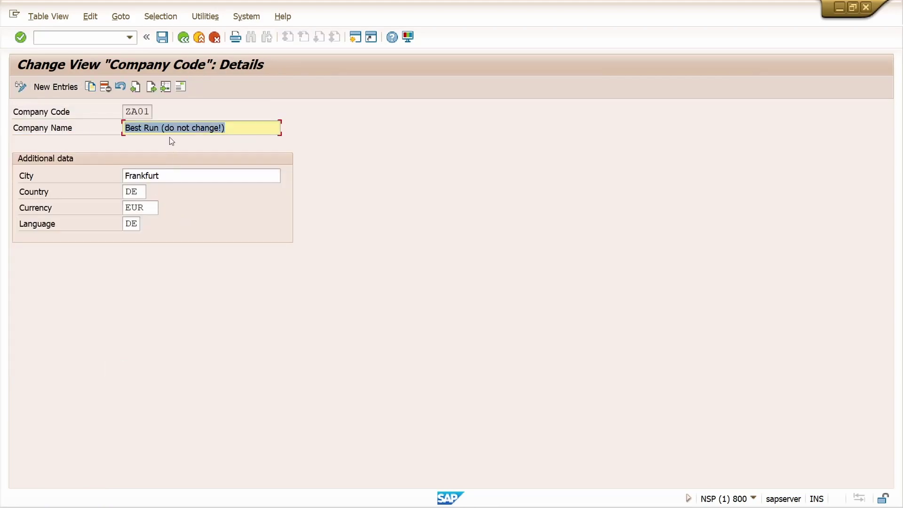
- Review ZA01's Frankfurt address, then save the company code data
click(181, 87)
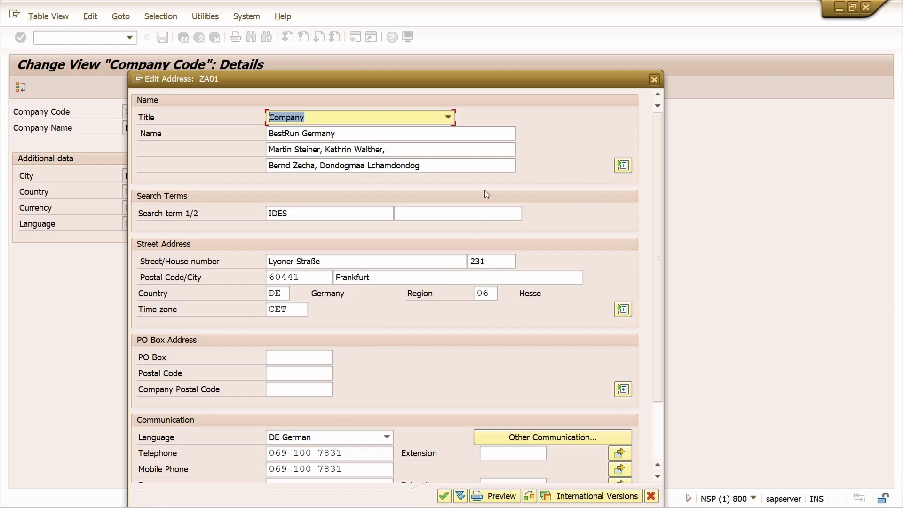
drag(393, 87, 394, 51)
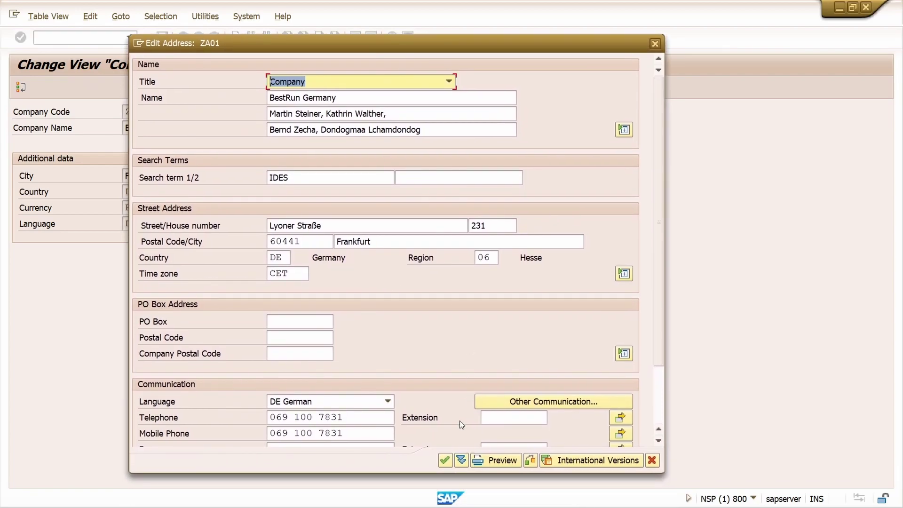
click(445, 460)
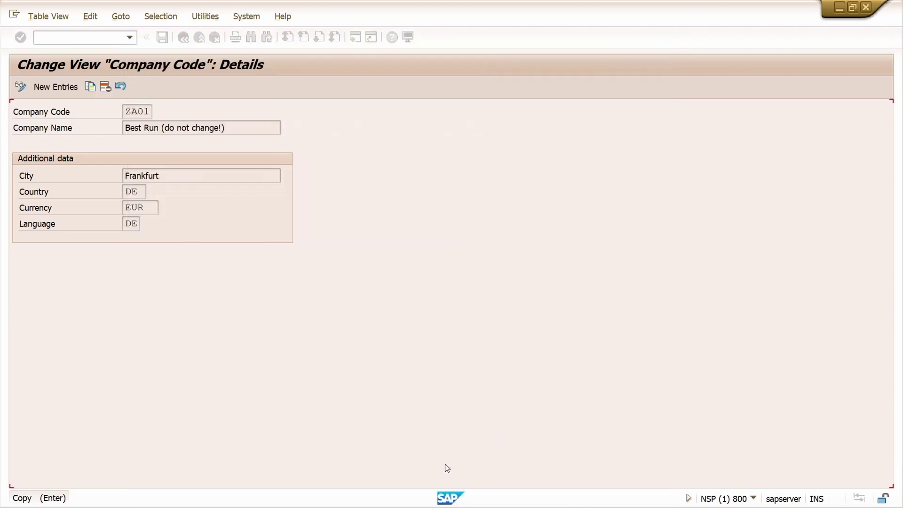
click(163, 37)
- Back in the IMG, open Copy, delete, check plant under Logistics - General
click(183, 38)
click(183, 38)
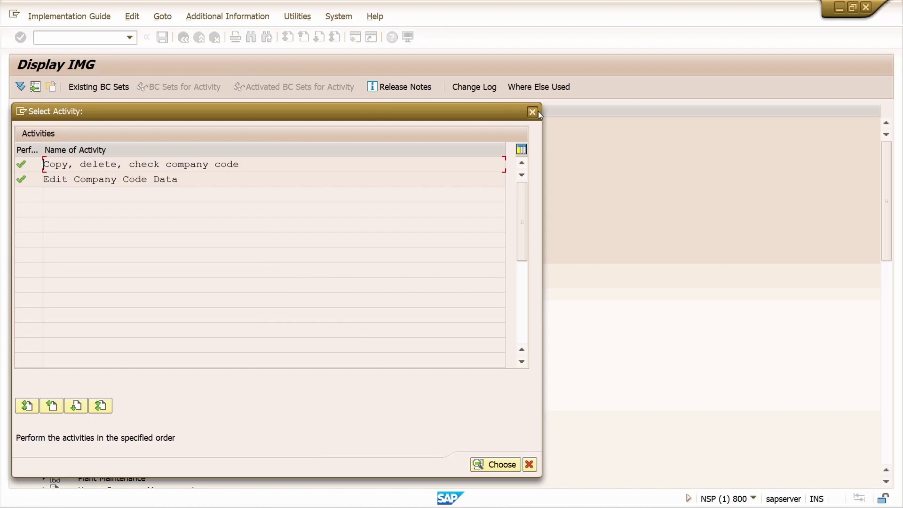
click(535, 112)
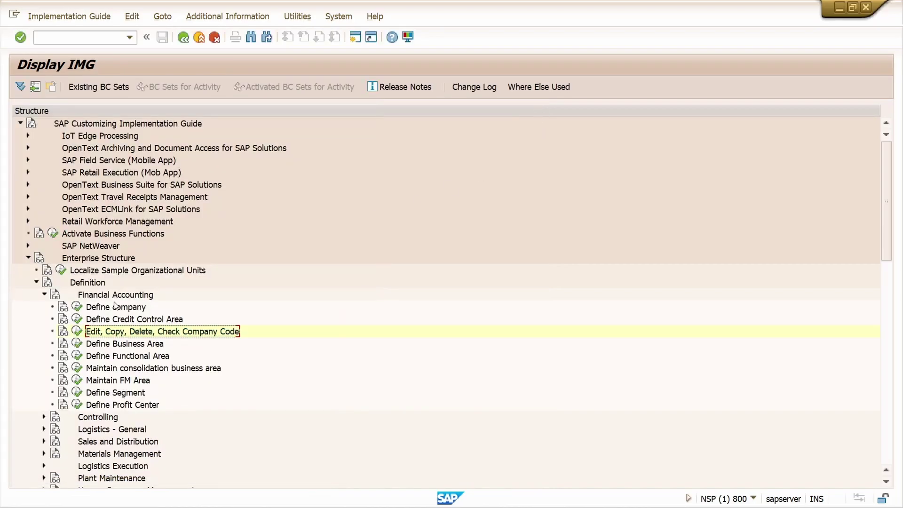
click(44, 294)
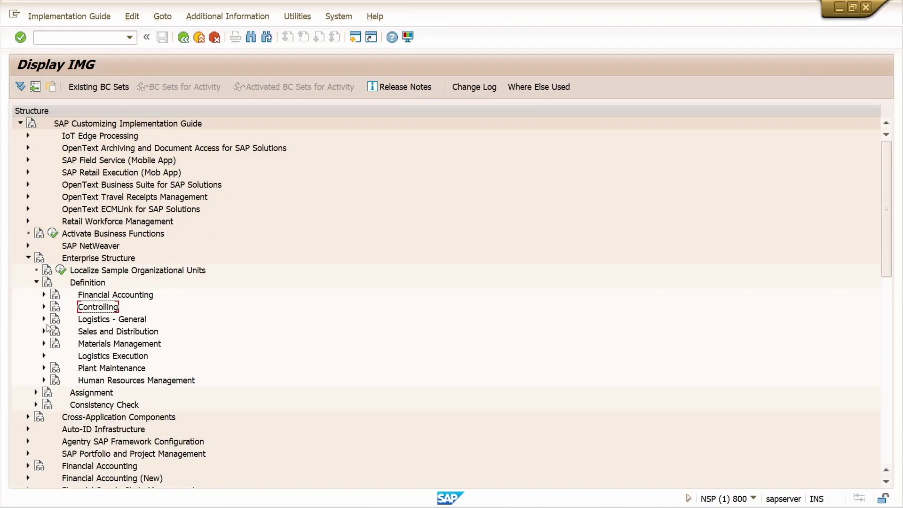
click(44, 319)
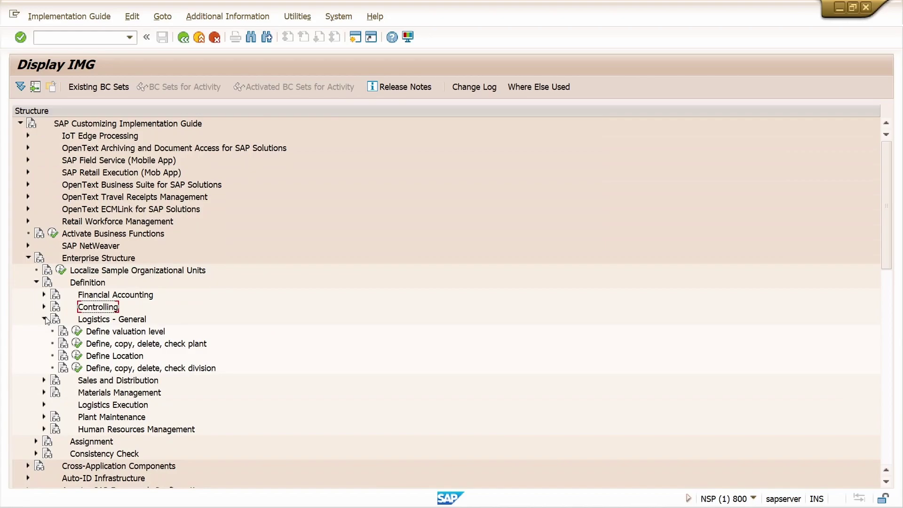
click(77, 348)
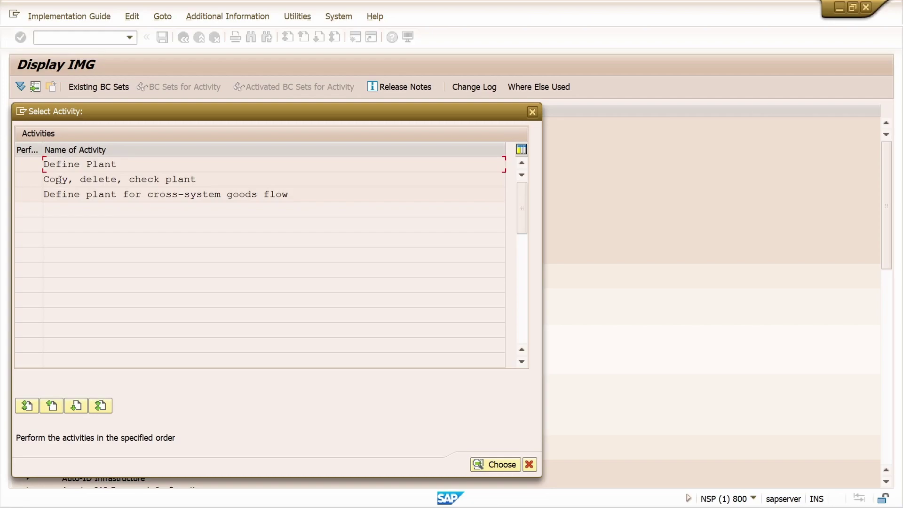
double_click(59, 179)
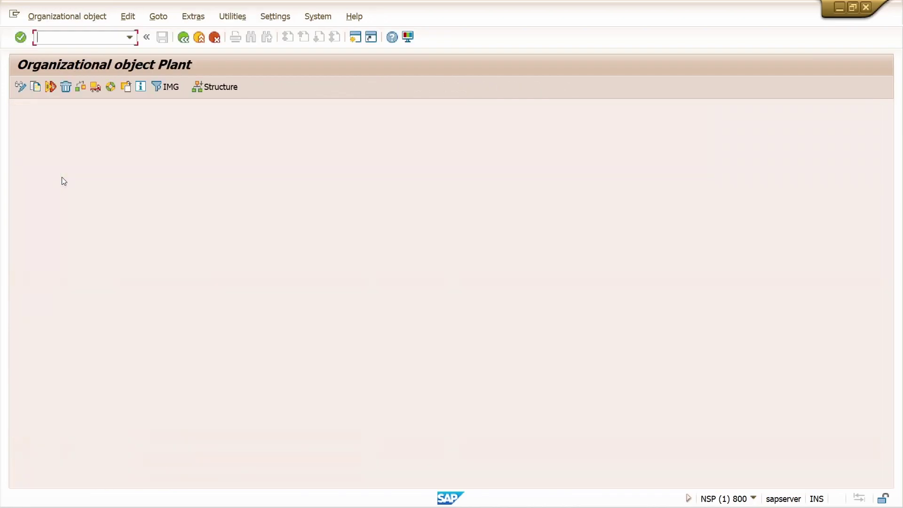
- Copy plant 1000 to new plant ZA01, confirming the number range transport
click(37, 88)
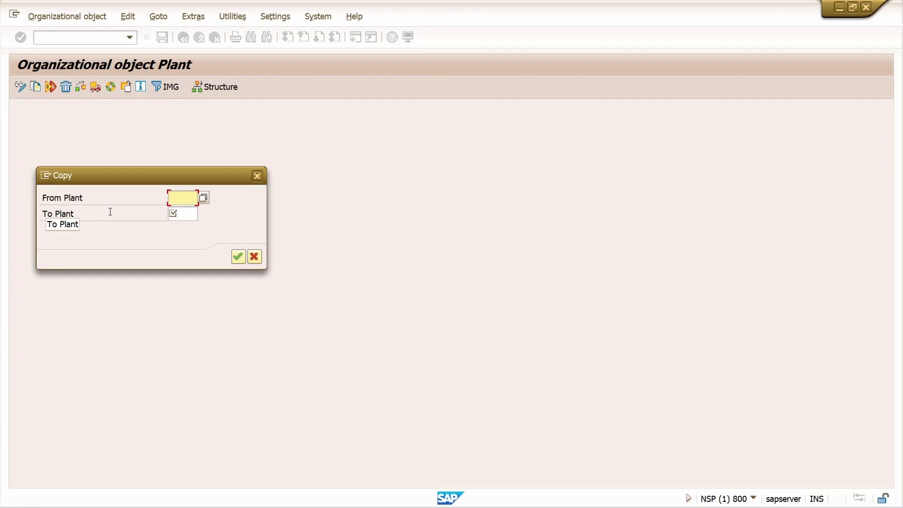
text(1000)
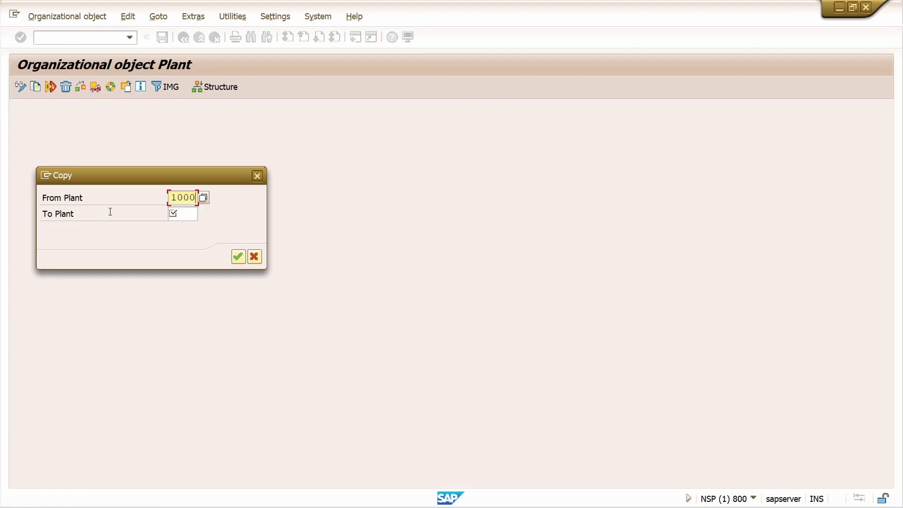
key(Tab)
text(za01)
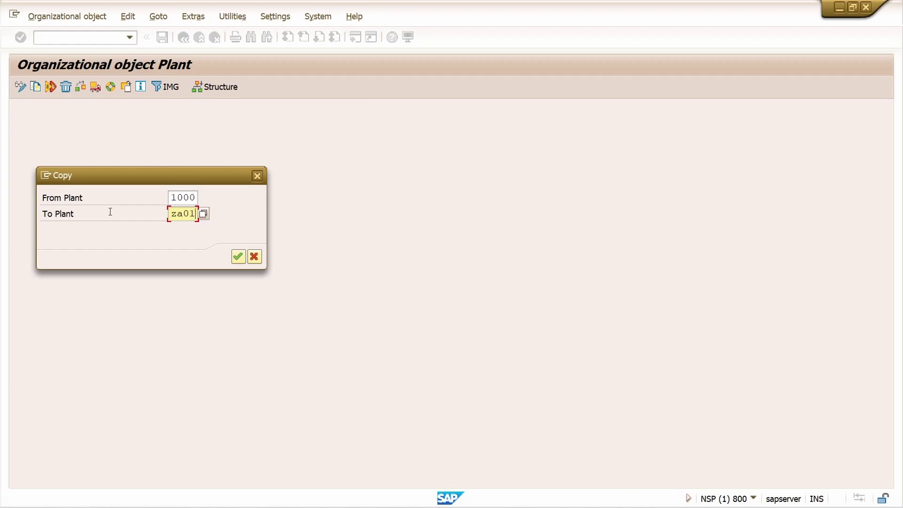
click(238, 256)
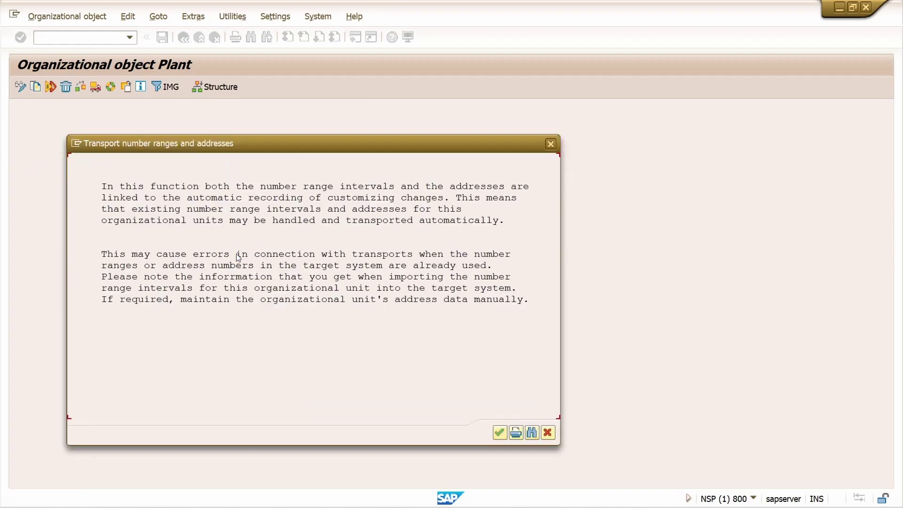
click(499, 434)
click(253, 276)
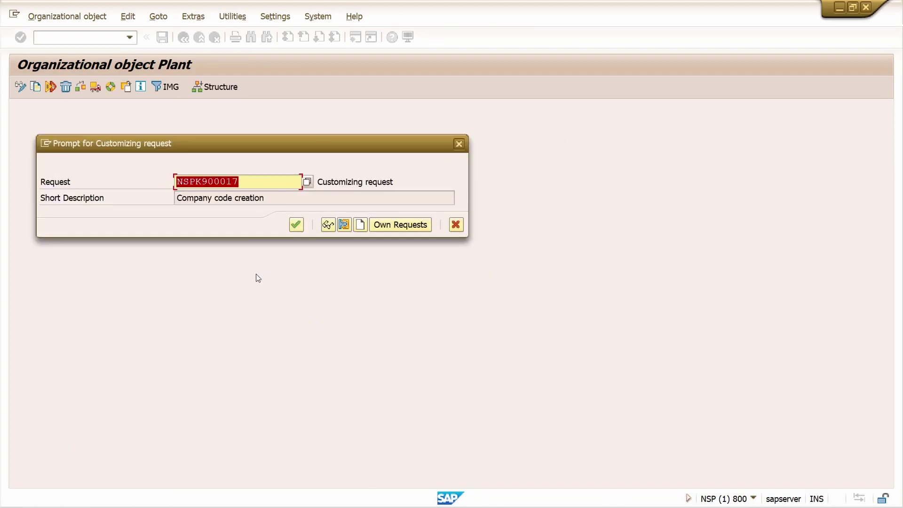
- Record the plant copy in a new customizing request 'New Plant creation' and transport its intervals
click(360, 225)
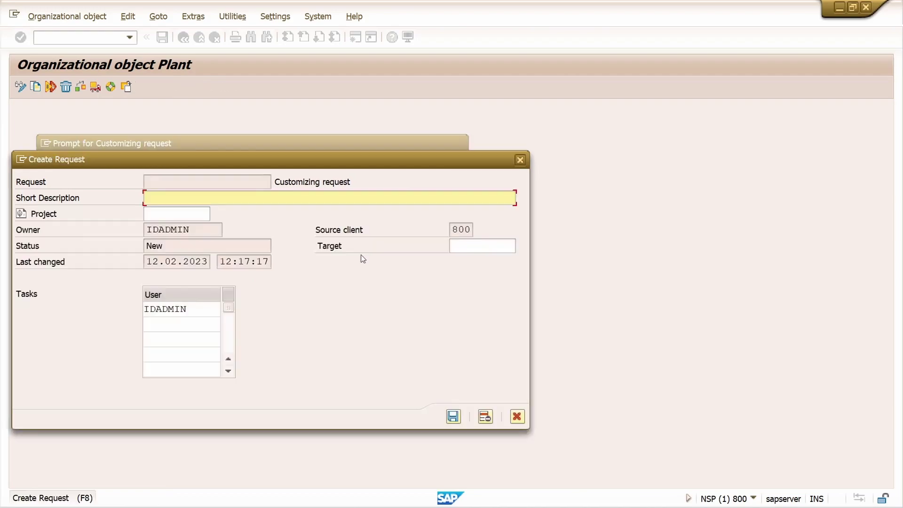
text(New Plant creation)
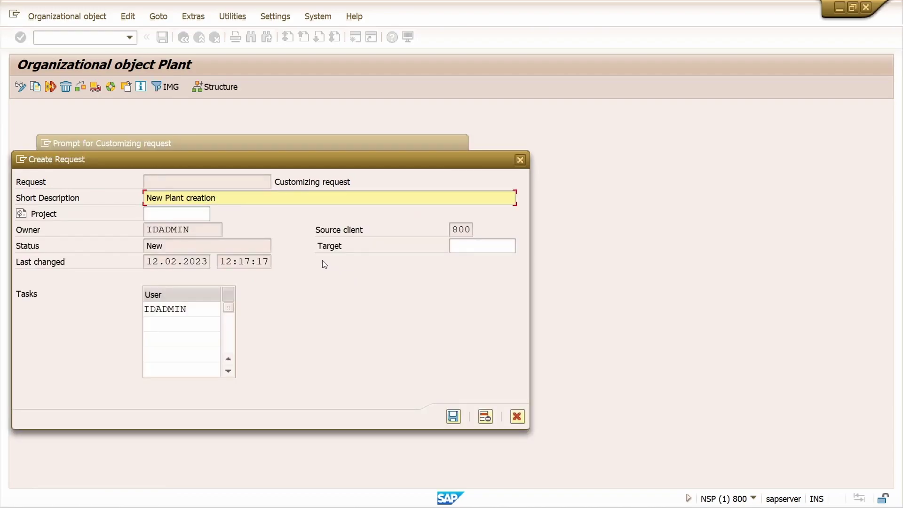
click(454, 421)
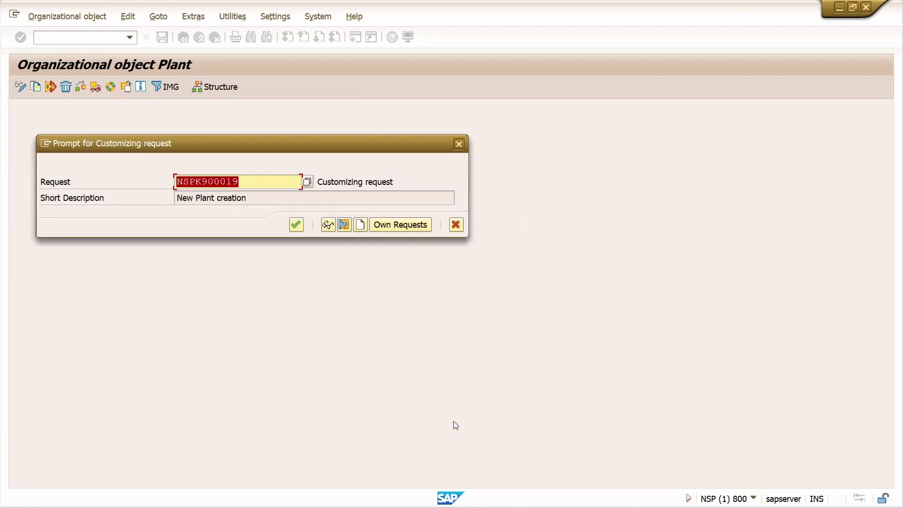
click(297, 225)
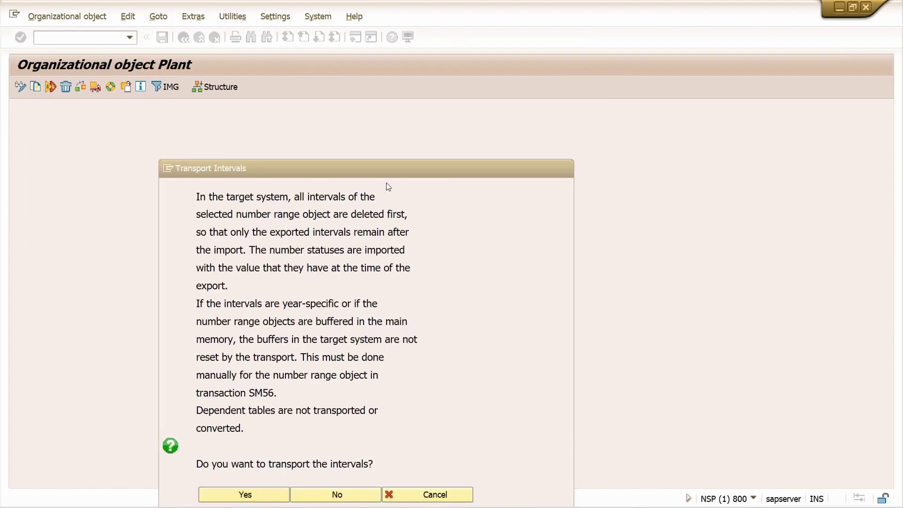
key(Return)
key(Return)
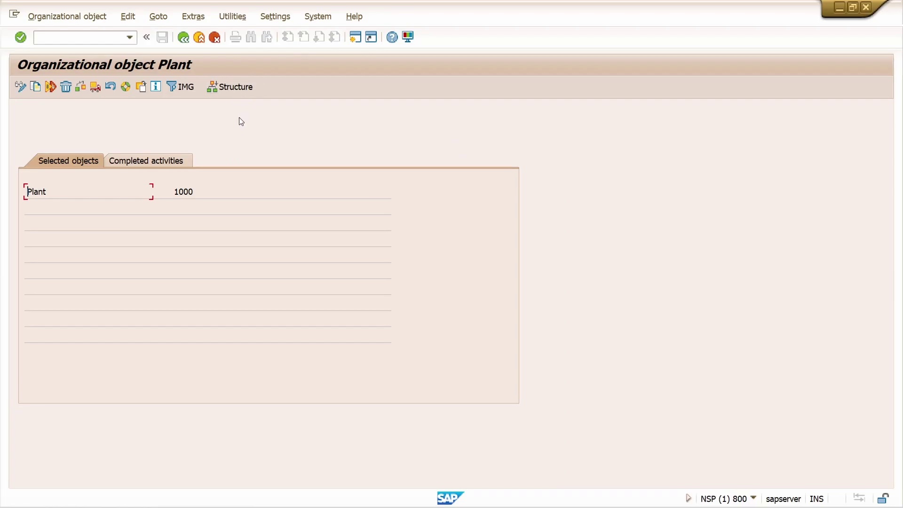
- Check that plant ZA01 (Hamburg, Werk) appears in the Define Plant table
click(184, 39)
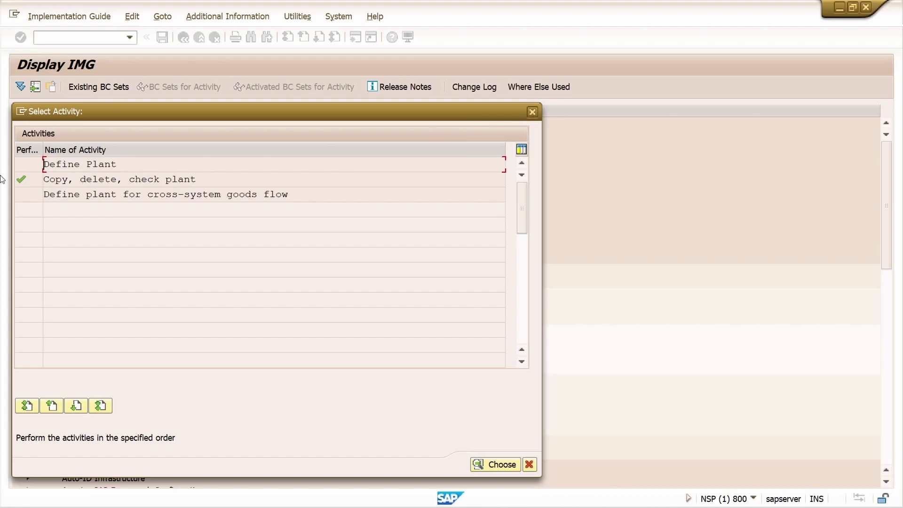
double_click(73, 165)
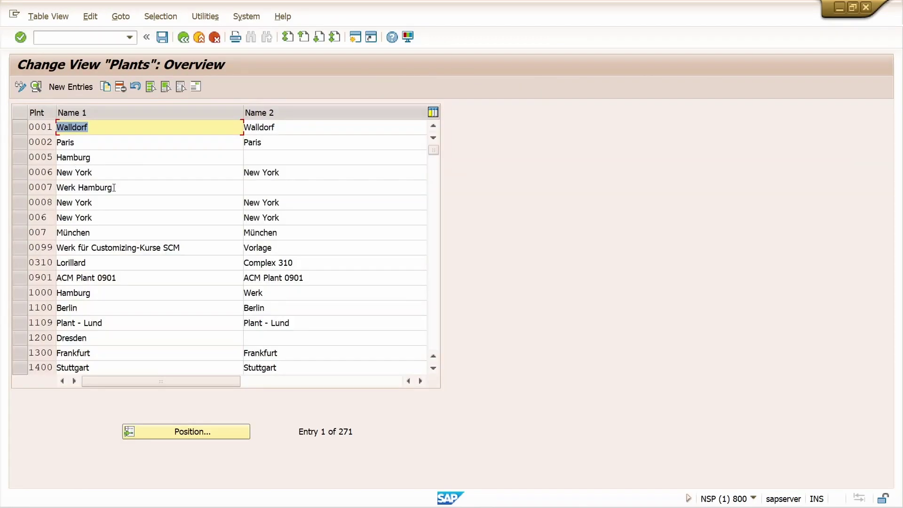
click(180, 429)
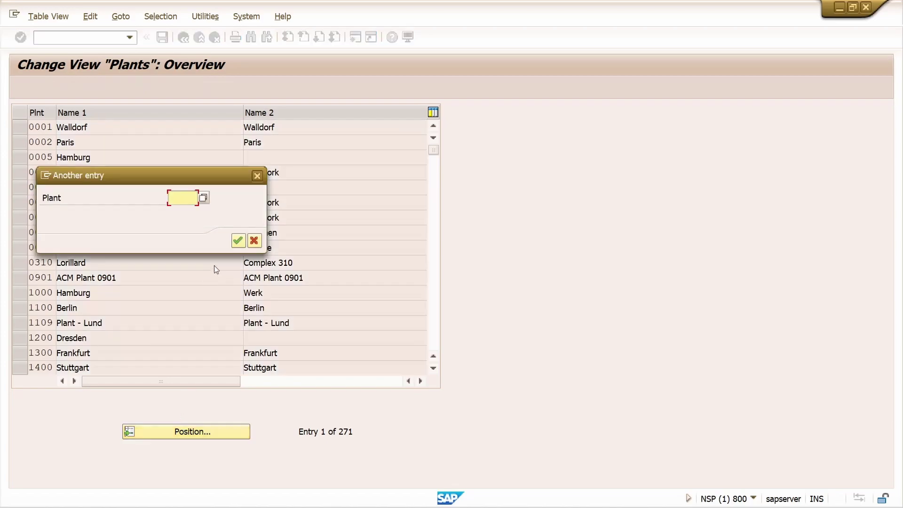
text(za01)
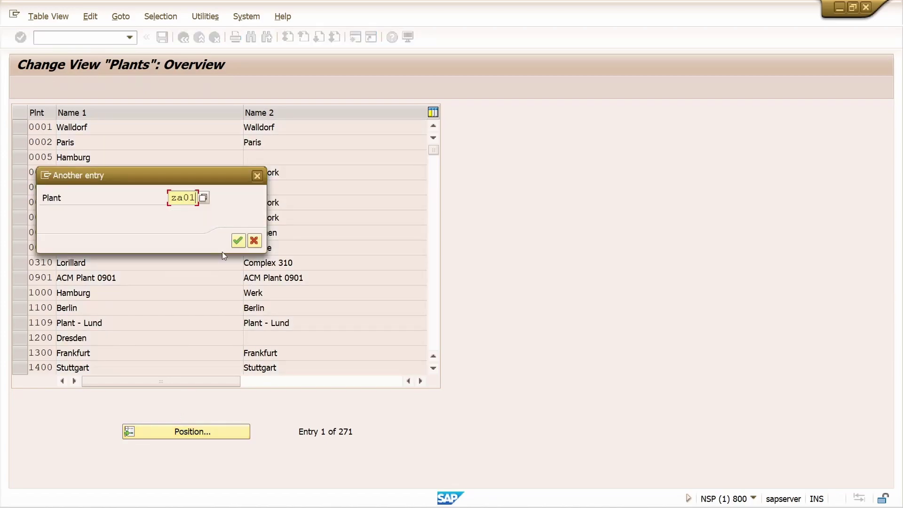
key(Return)
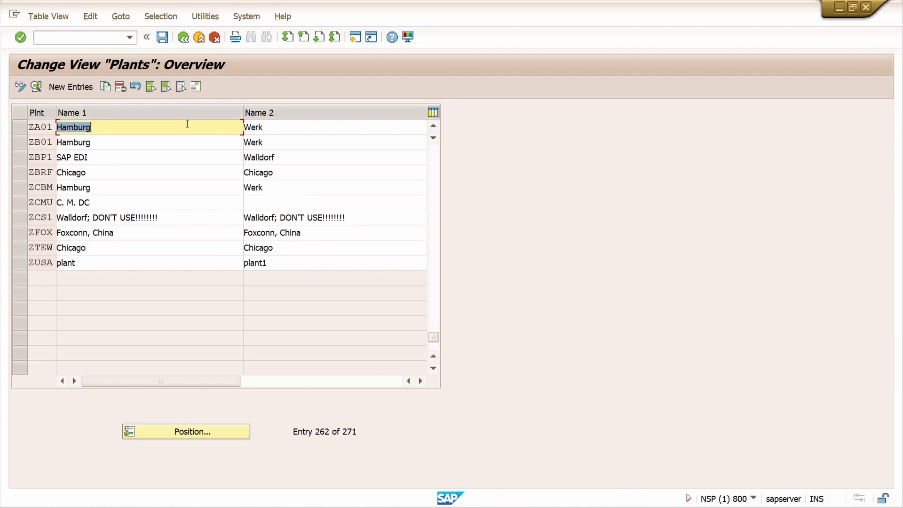
click(181, 39)
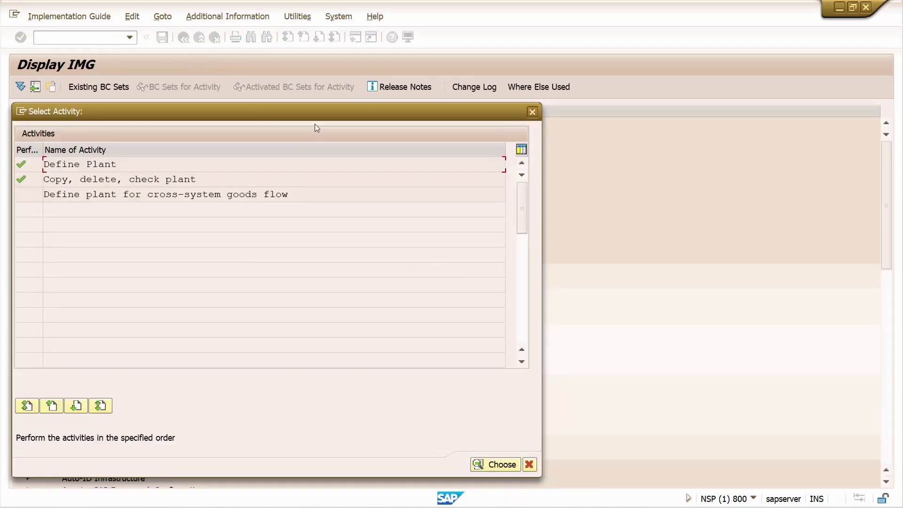
- Start Maintain storage location from the Materials Management definitions in Enterprise Structure
click(533, 112)
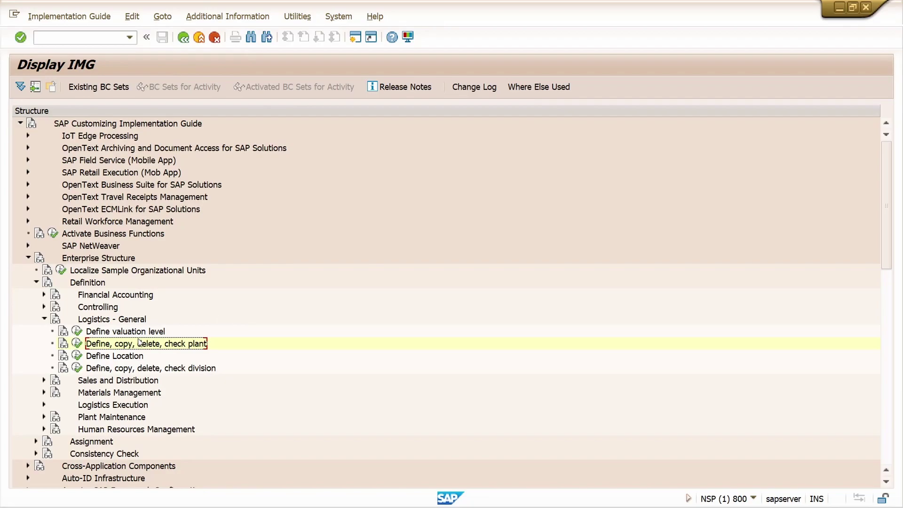
click(45, 319)
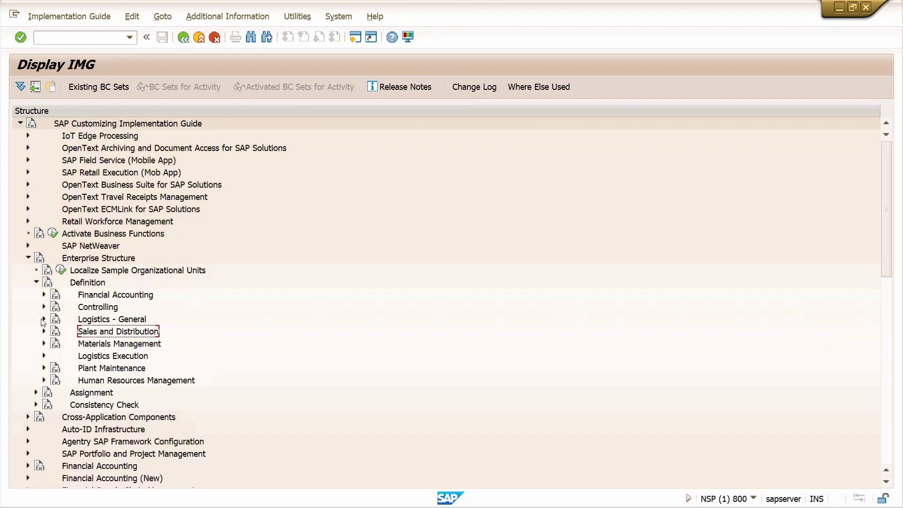
click(45, 345)
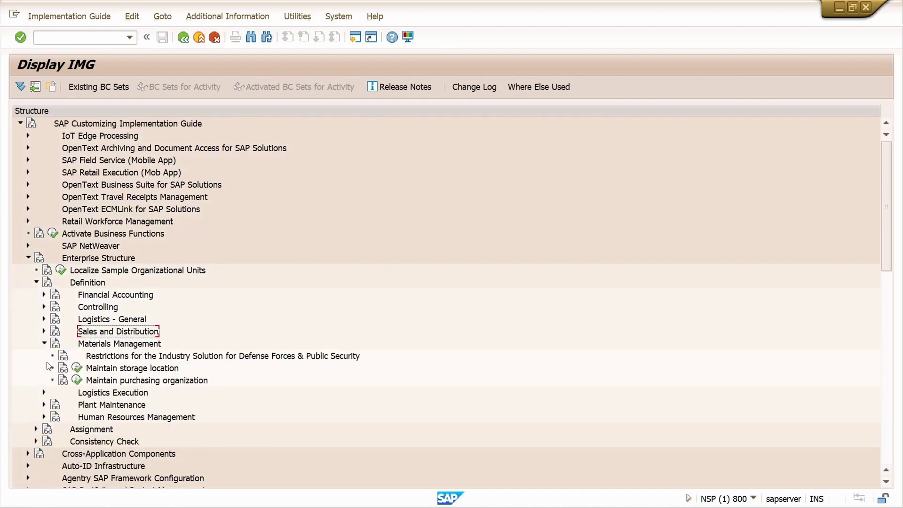
click(78, 368)
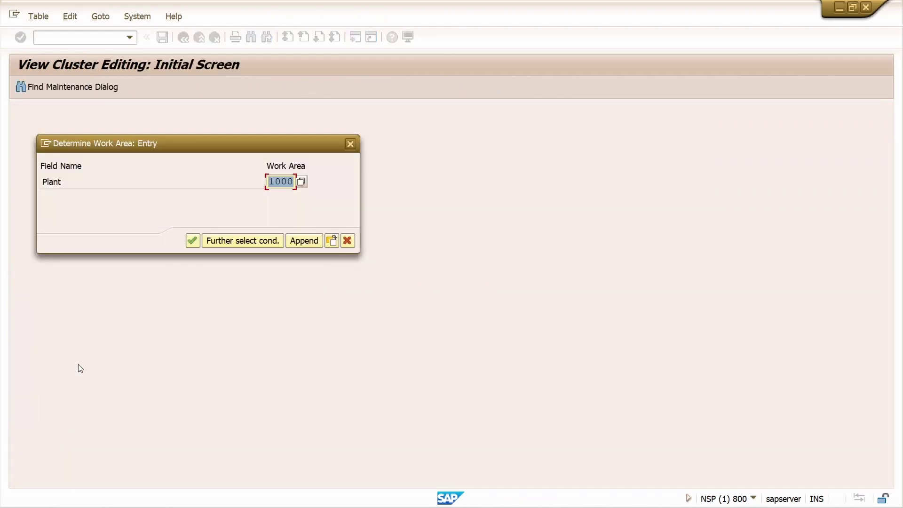
- List the storage locations of plant ZA01, then go back to the IMG tree
text(za01)
click(191, 242)
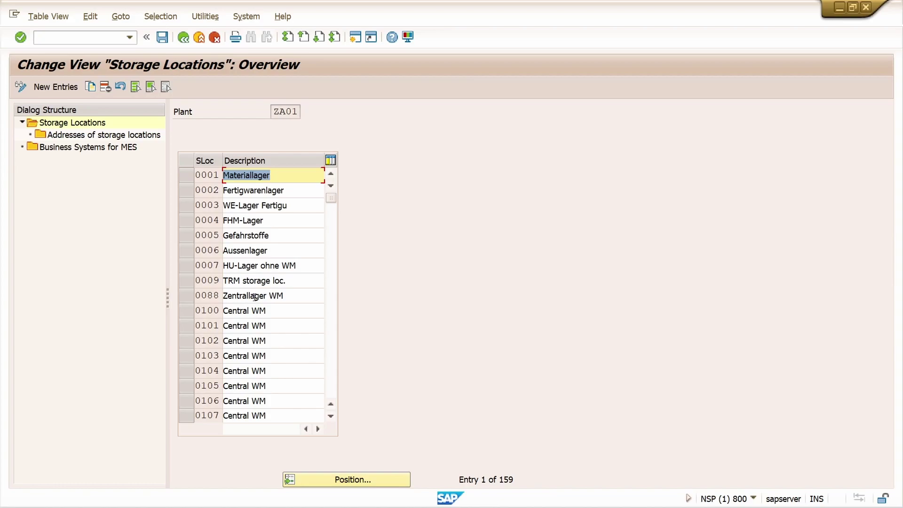
click(183, 37)
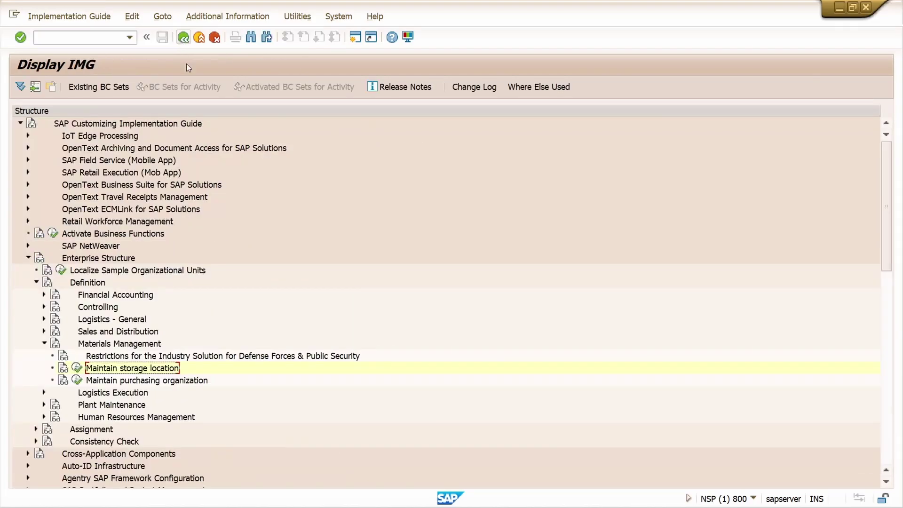
- Create purchasing organization ZA01 named 'Purchase org' and save it under a customizing request
click(78, 379)
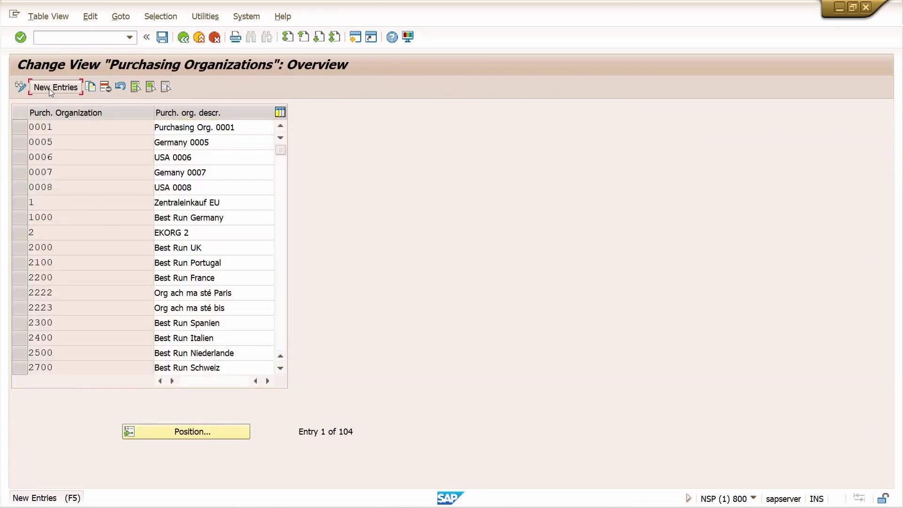
click(49, 88)
text(za)
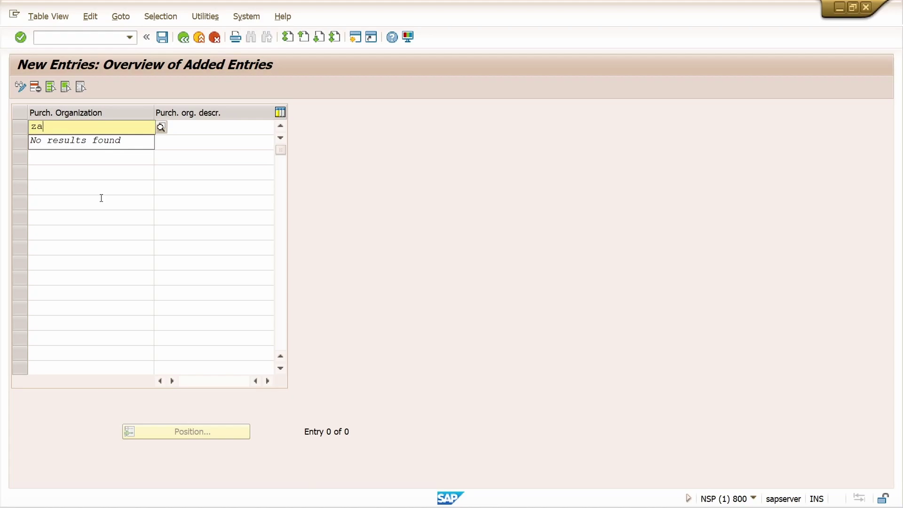
text(01)
key(Tab)
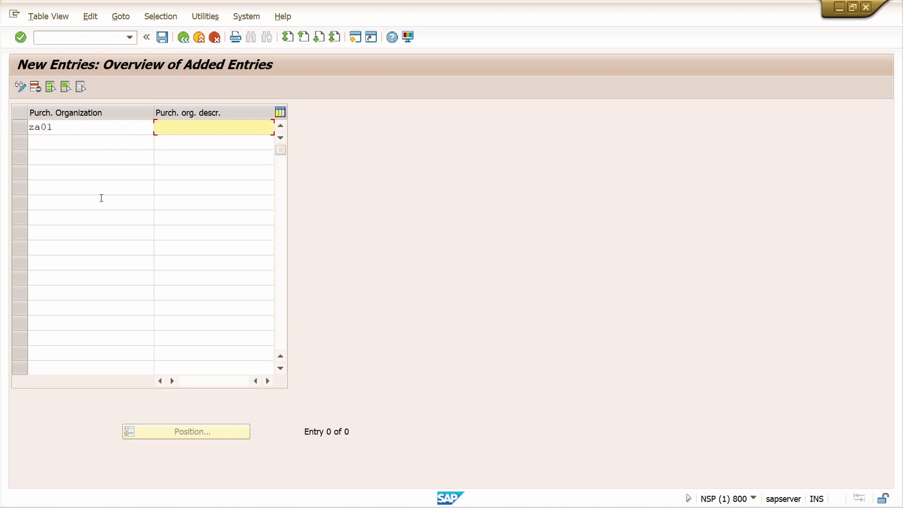
text(Purchase org)
key(Return)
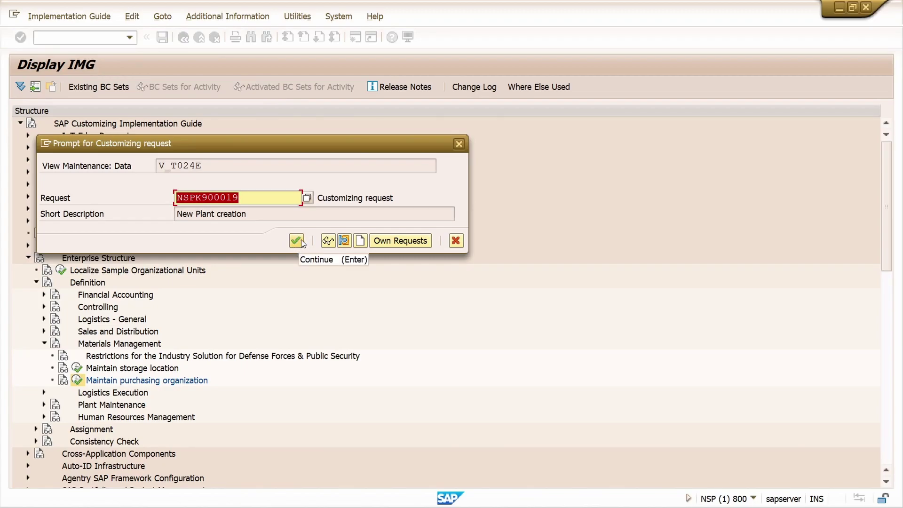
click(301, 242)
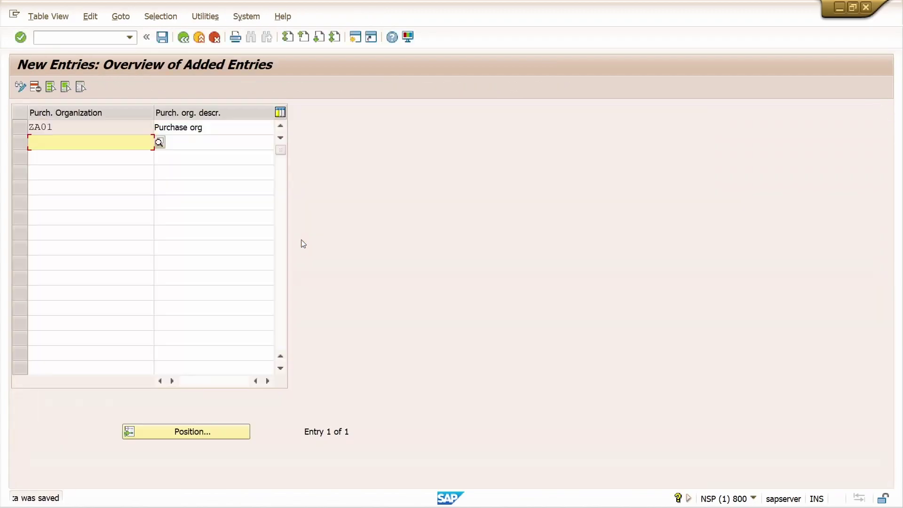
click(183, 37)
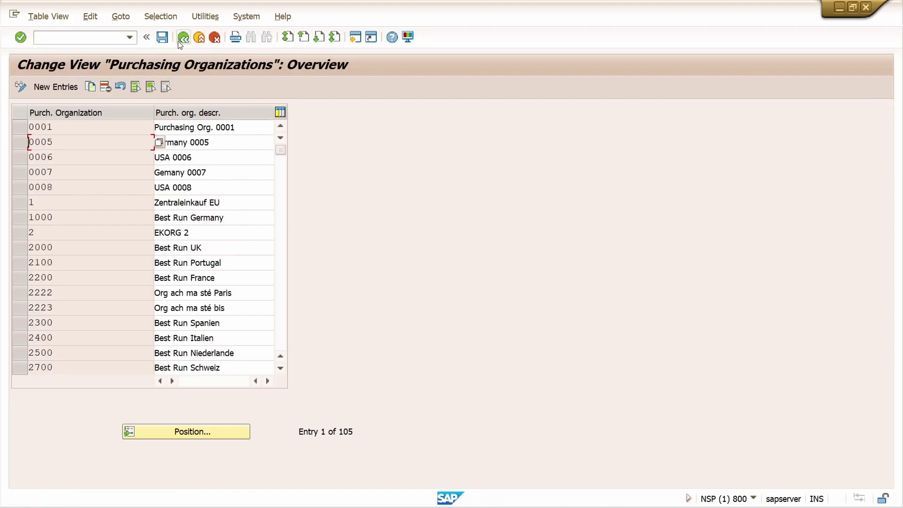
click(183, 37)
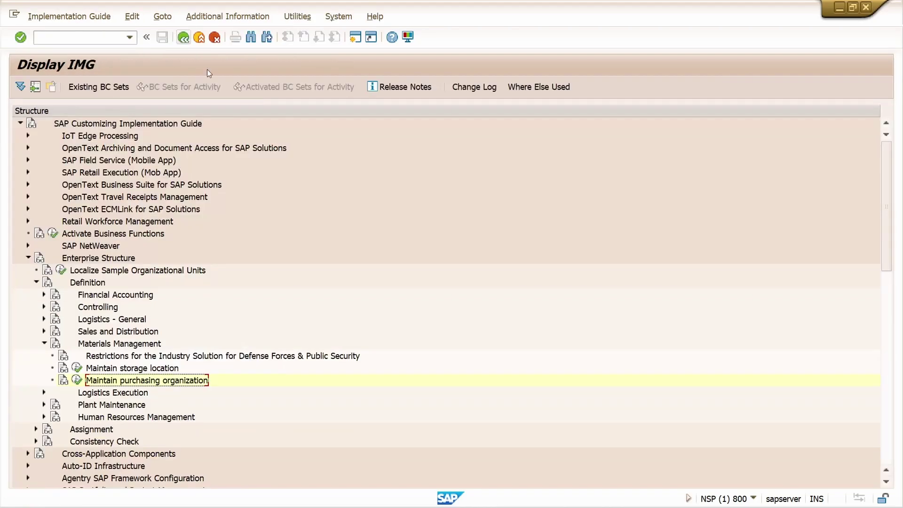
- Open 'Assign plant to company code' under Assignment > Logistics - General
click(44, 343)
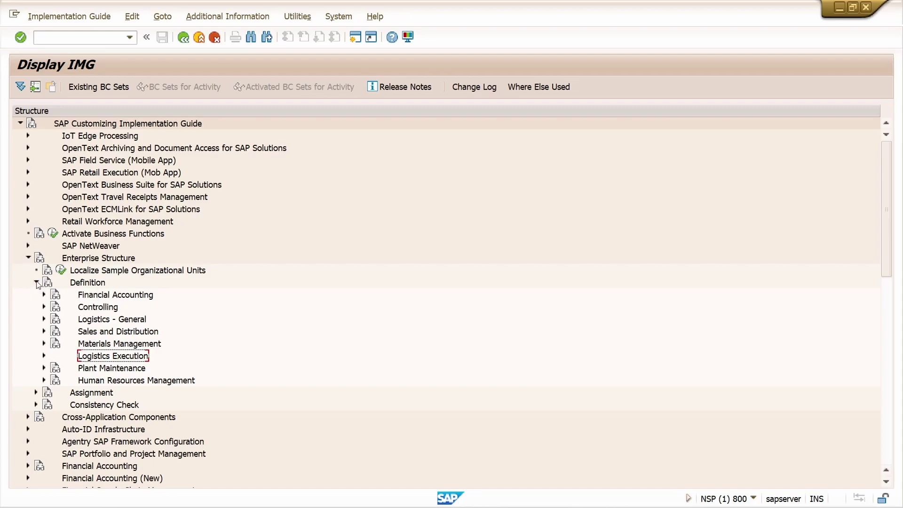
click(36, 282)
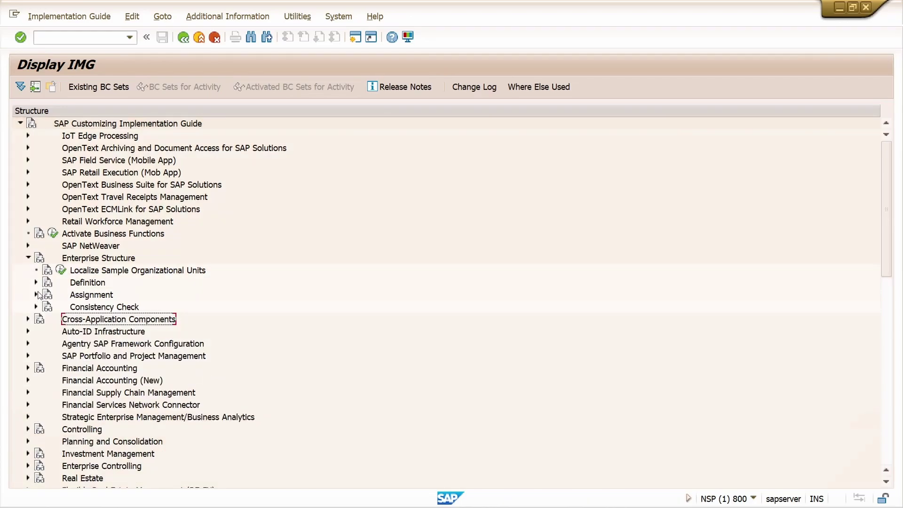
click(37, 295)
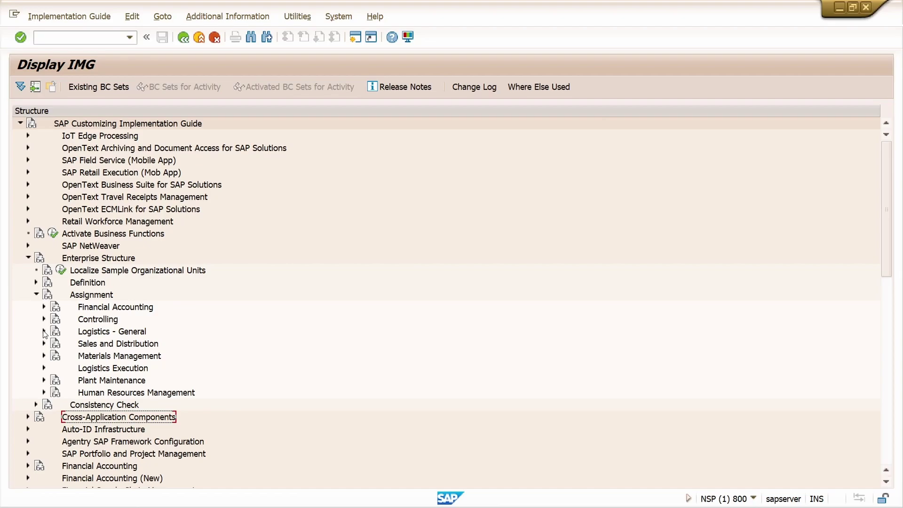
click(45, 332)
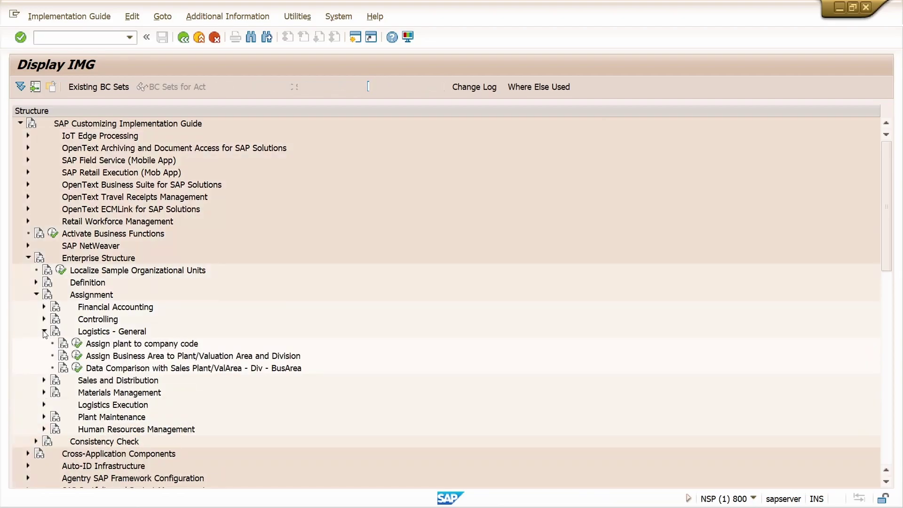
click(76, 347)
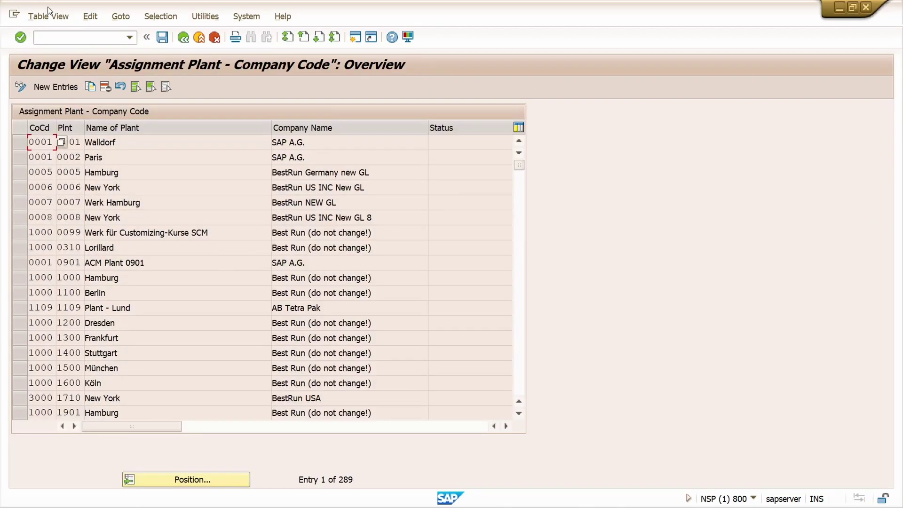
- Try a new ZA01/ZA01 plant assignment and discard it after the 'already assigned' error
click(55, 87)
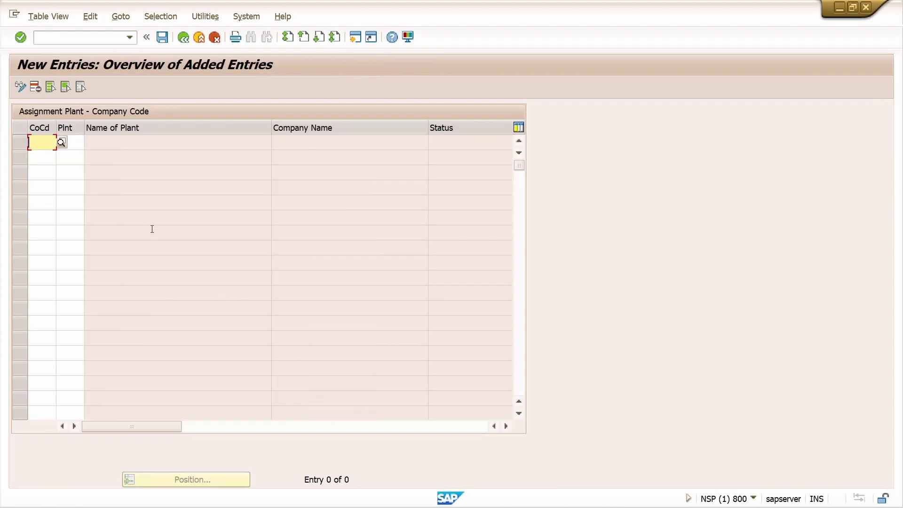
text(za01)
key(Tab)
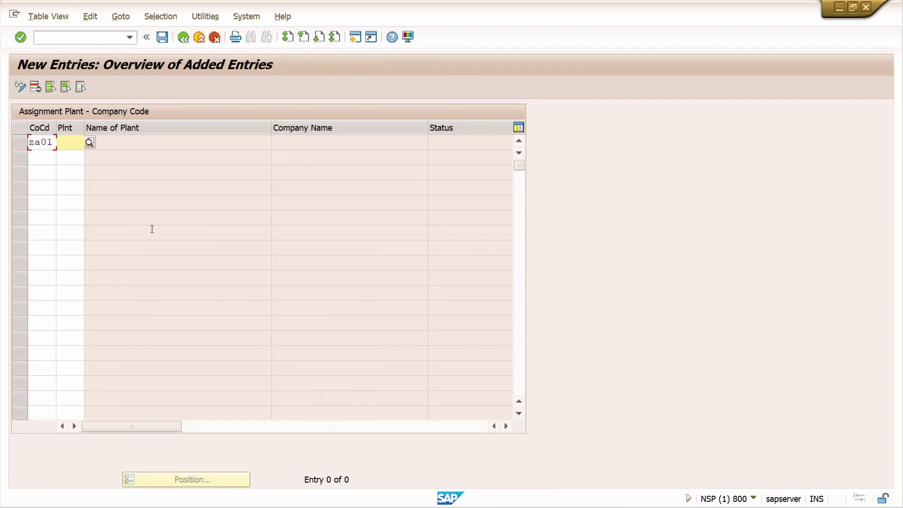
text(za01)
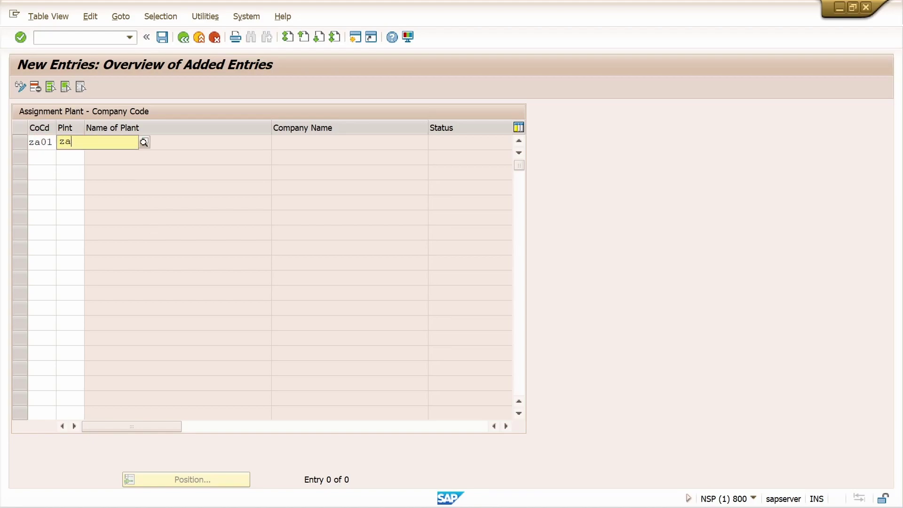
key(Return)
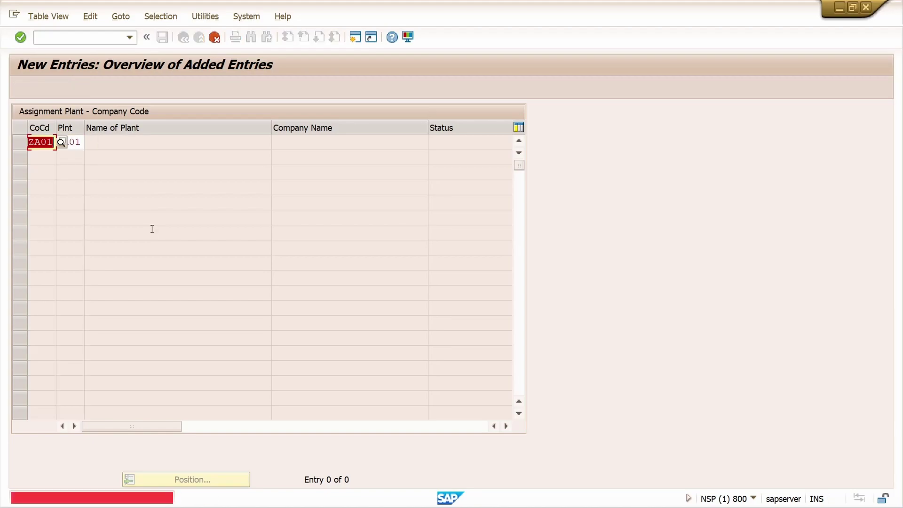
click(211, 41)
click(236, 263)
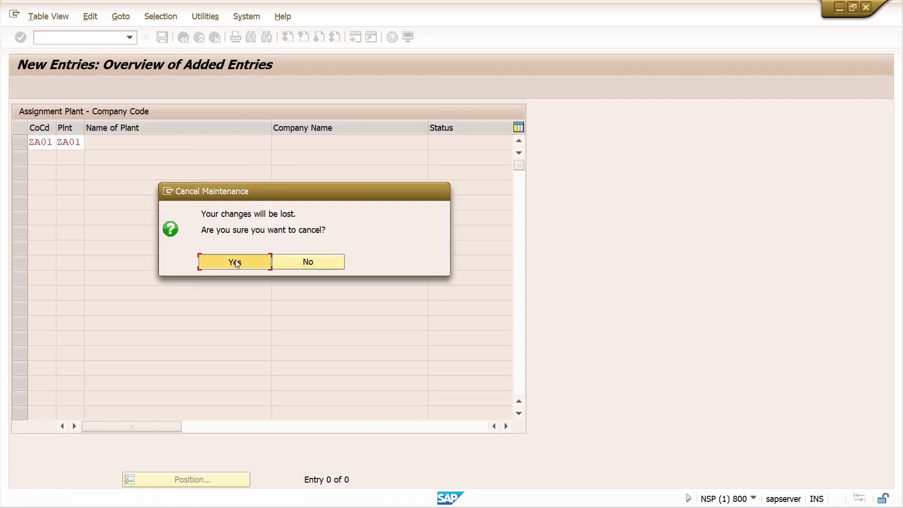
click(184, 38)
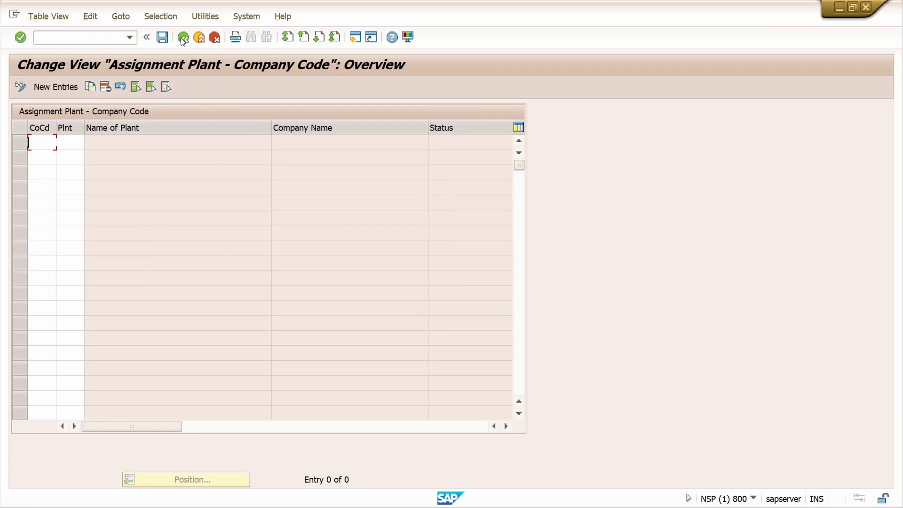
- Delete plant ZA01's assignment to company code 1000 and save the change
click(204, 479)
text(0001)
key(Return)
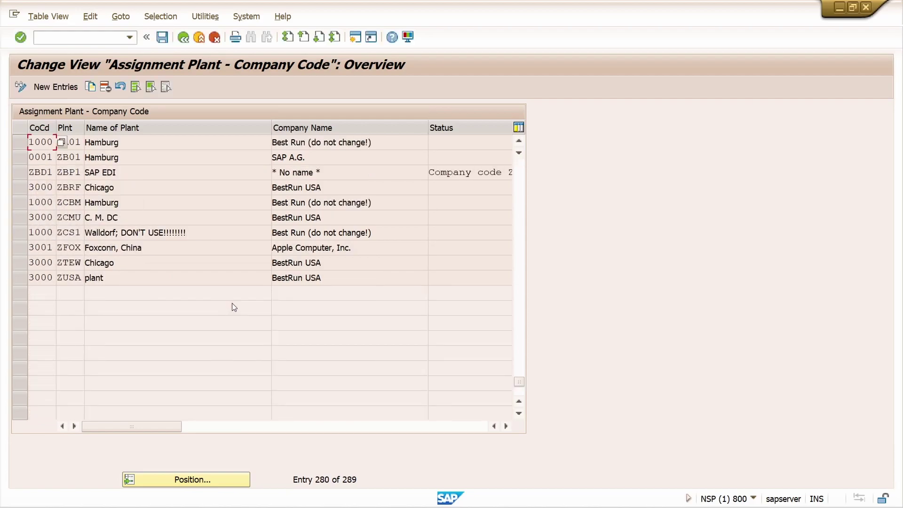
click(21, 144)
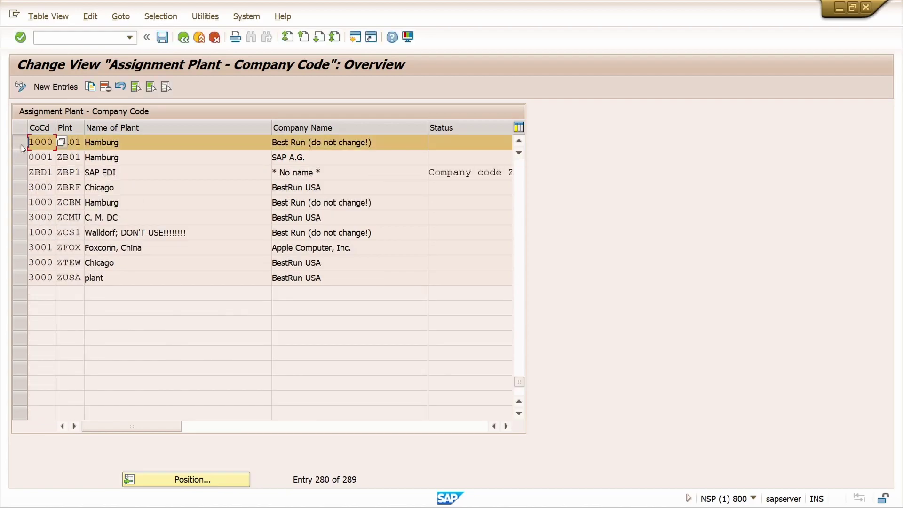
click(106, 87)
click(164, 38)
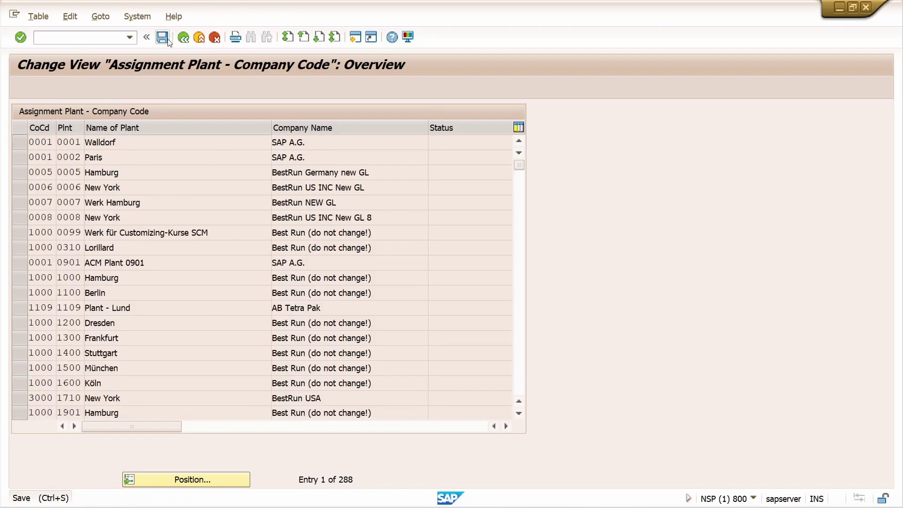
click(297, 241)
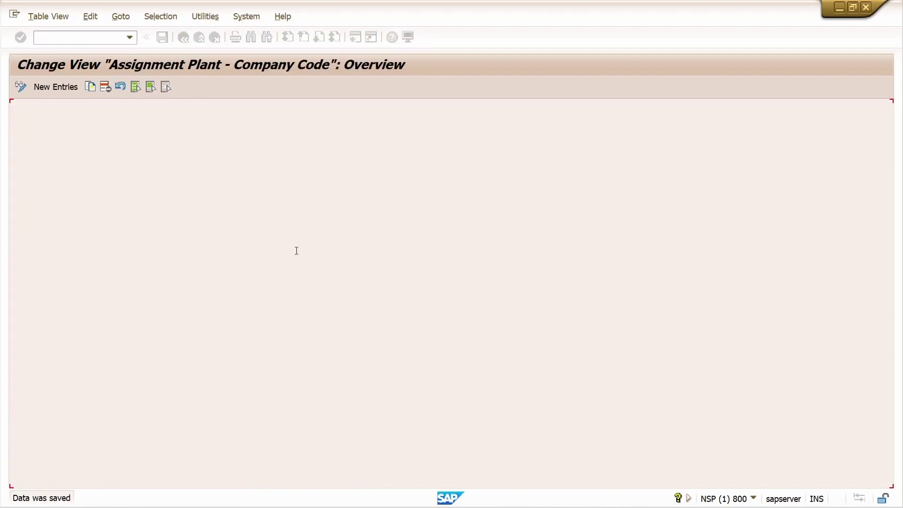
click(63, 88)
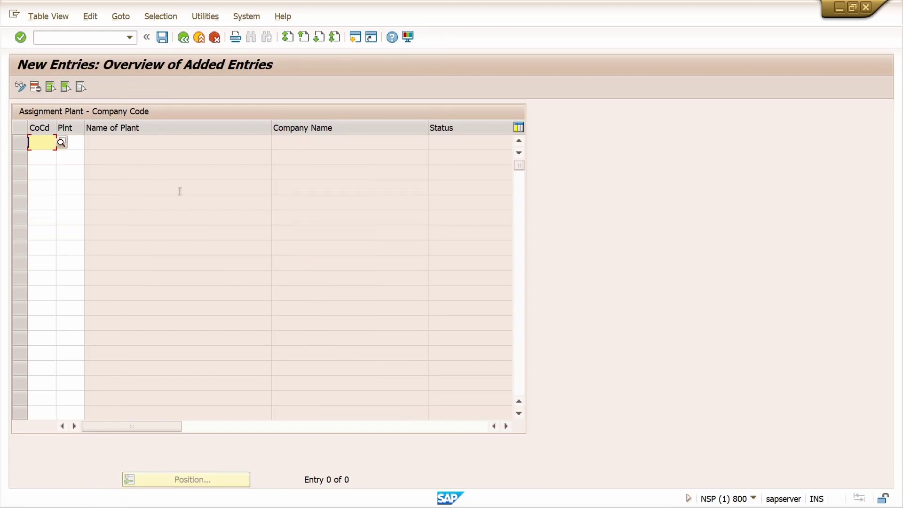
- Assign plant ZA01 to company code ZA01, save, and return to the IMG tree
text(za01)
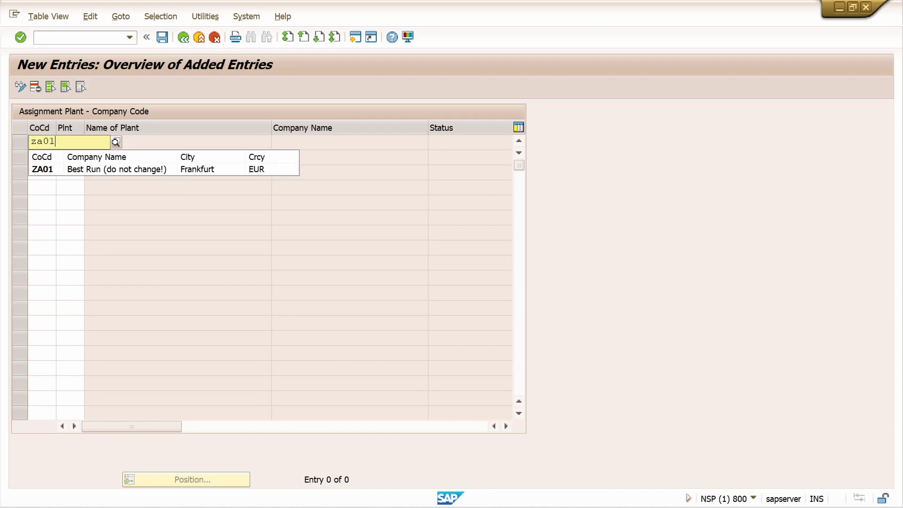
key(Tab)
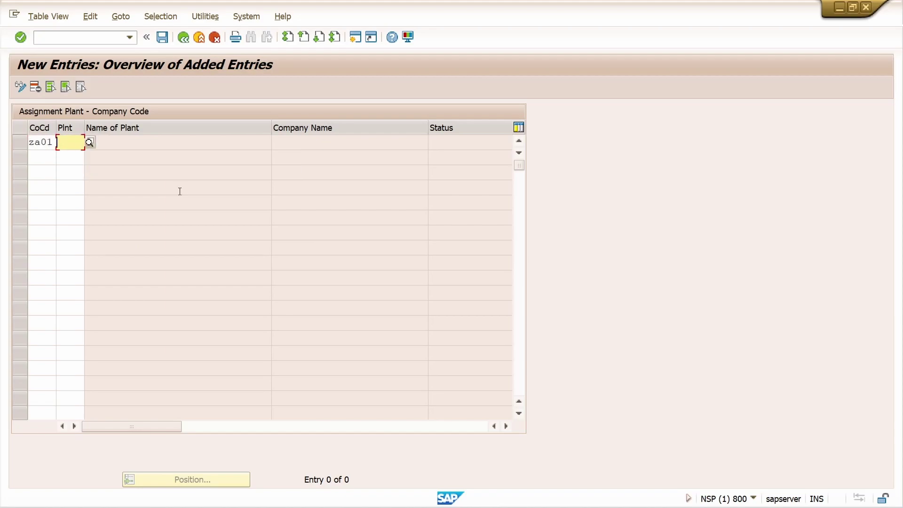
text(za01)
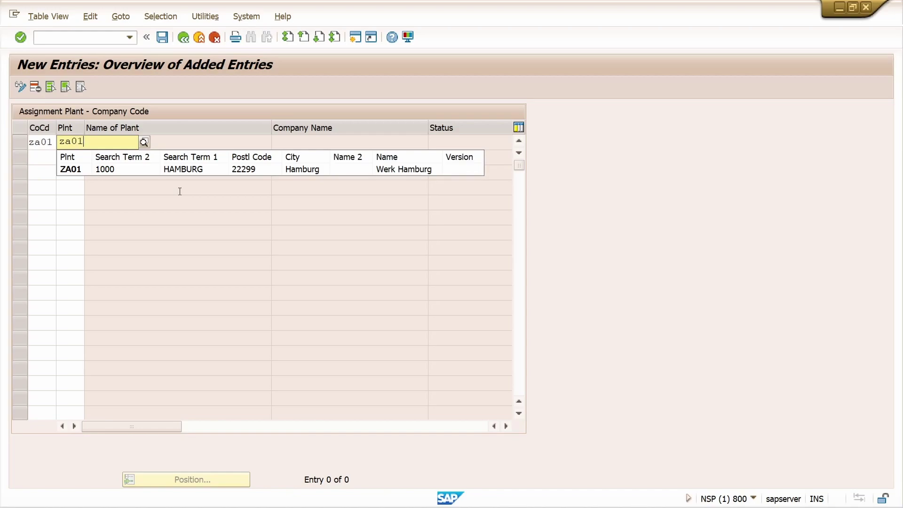
key(Return)
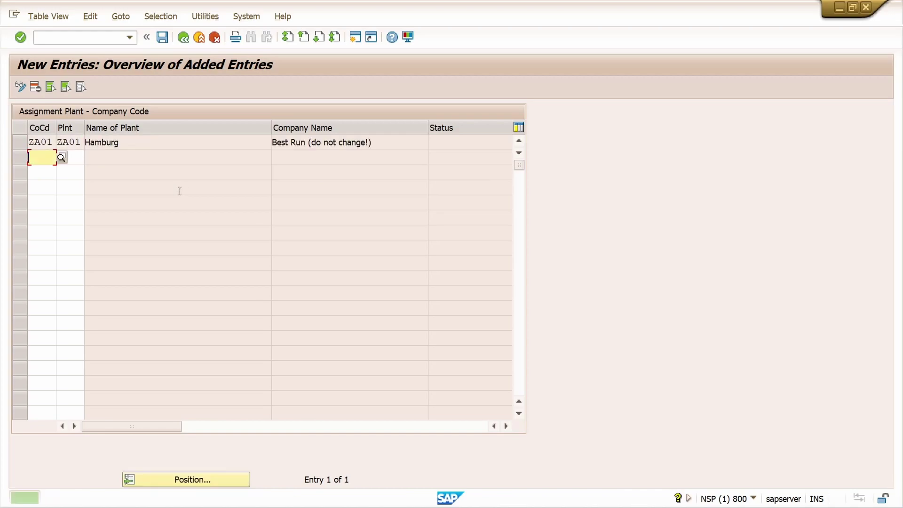
key(ctrl+s)
click(184, 37)
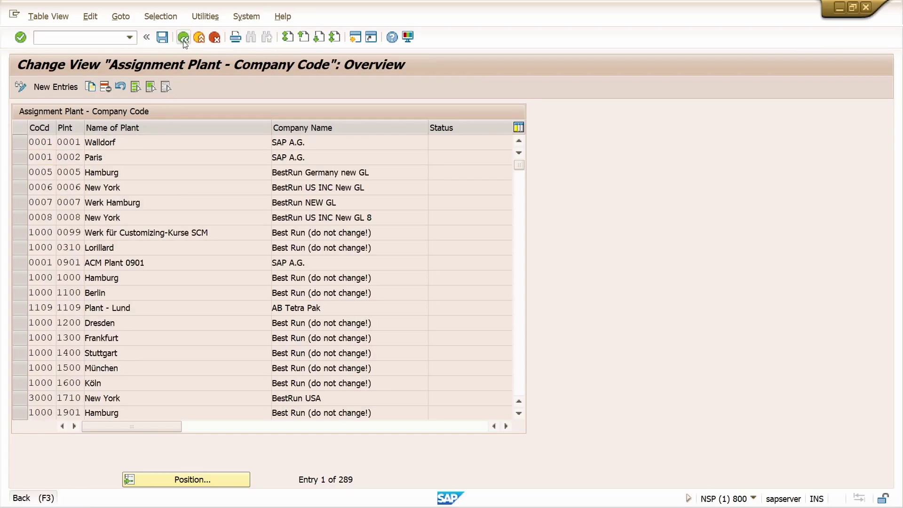
click(185, 38)
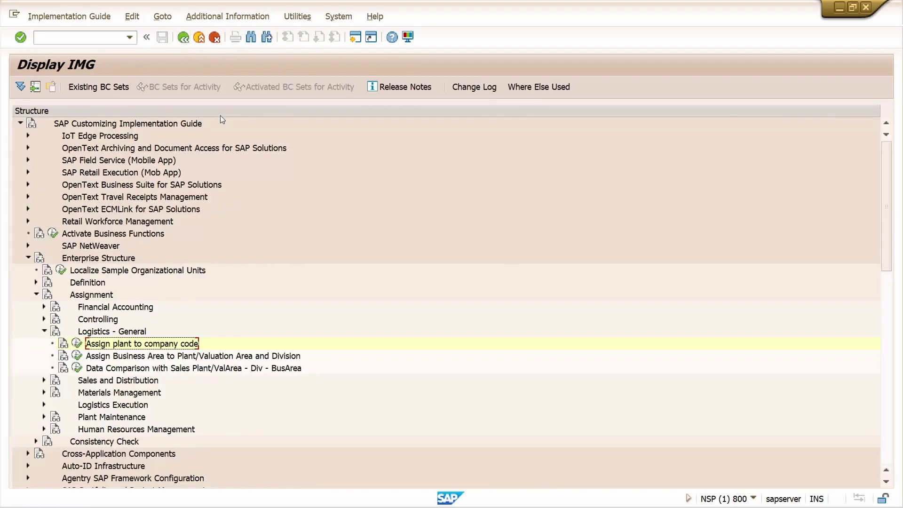
- Open 'Assign purchasing organization to company code' under Assignment > Materials Management
click(44, 331)
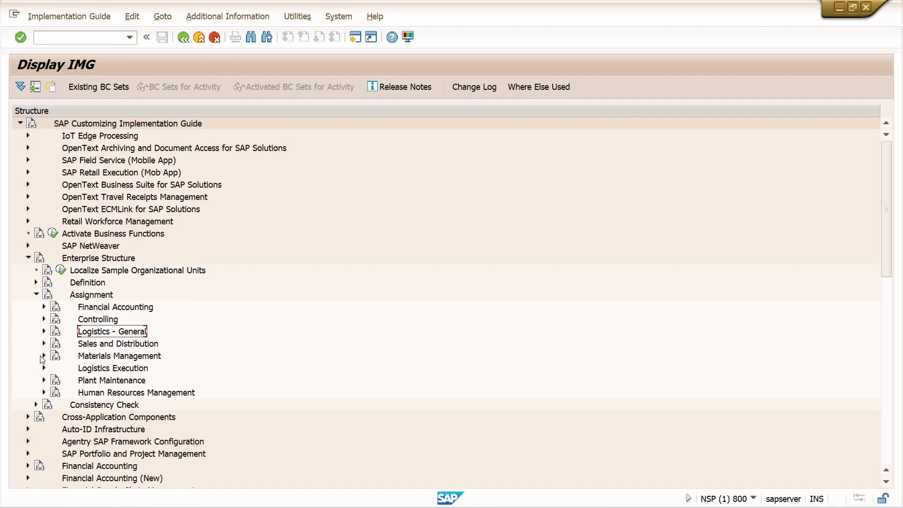
click(44, 356)
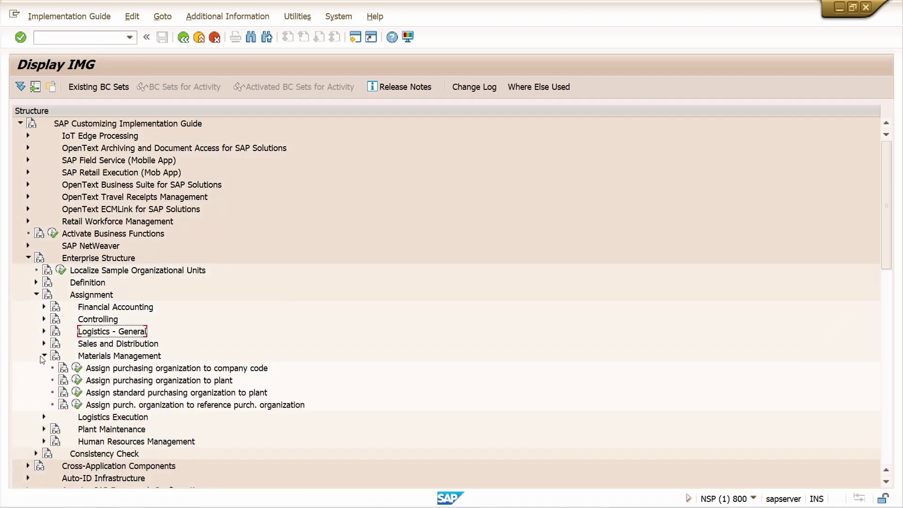
click(77, 369)
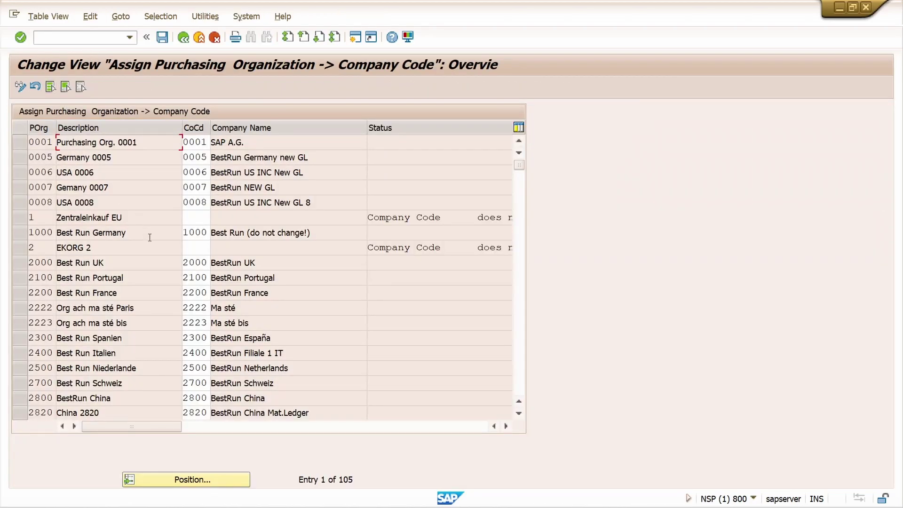
- Give purchasing organization ZA01 company code ZA01 and save under request NSPK900019
click(217, 479)
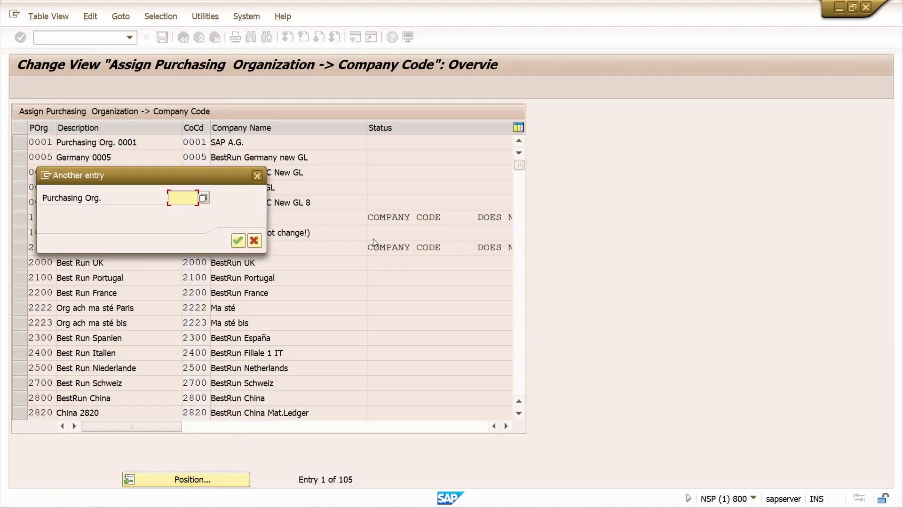
text(ZA01)
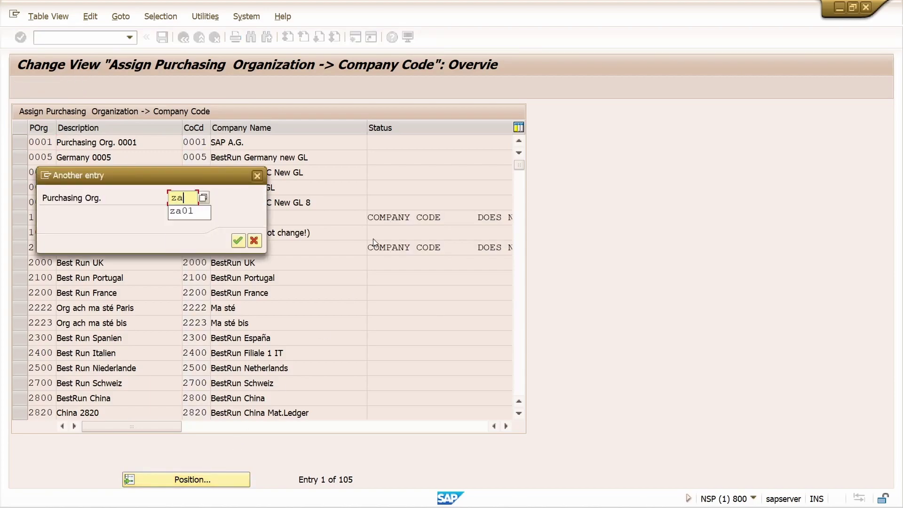
key(Return)
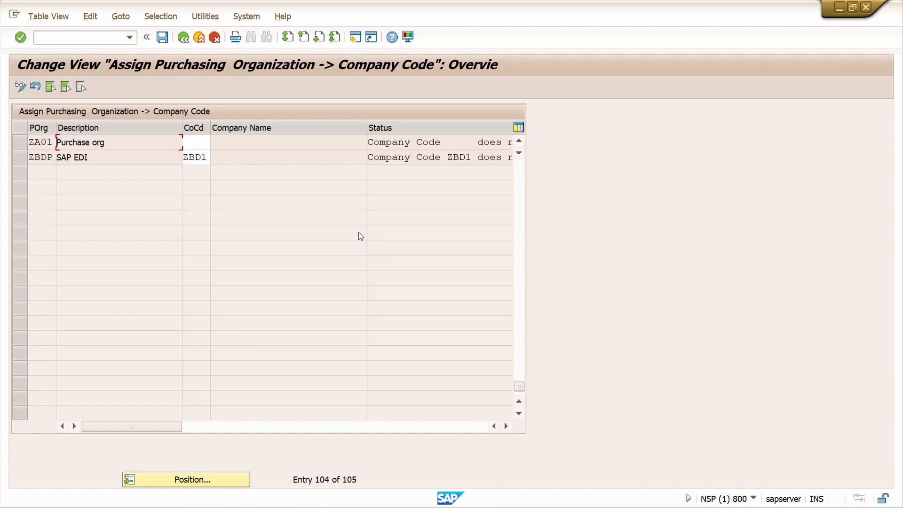
click(206, 146)
text(za01)
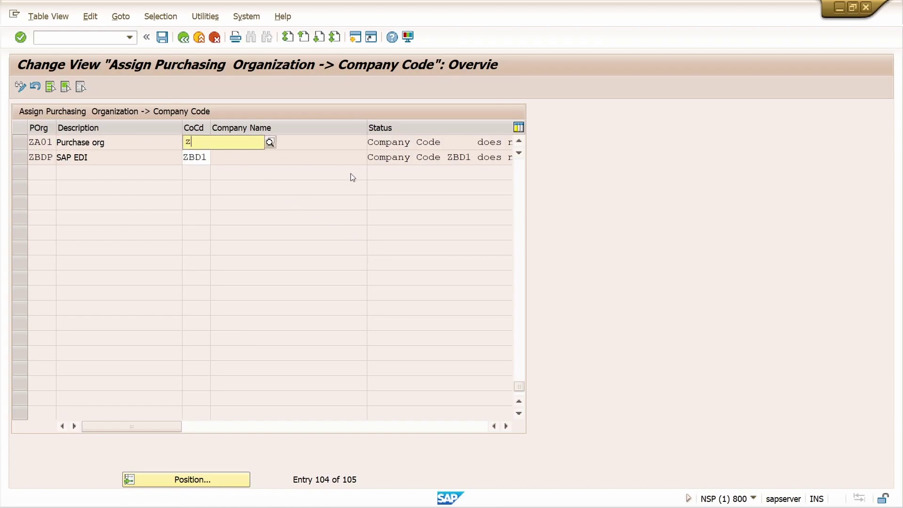
click(351, 169)
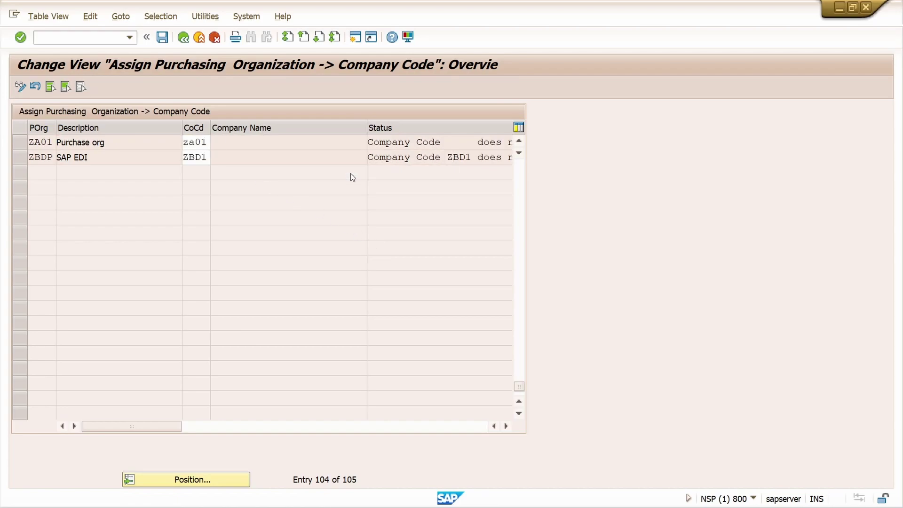
key(ctrl+s)
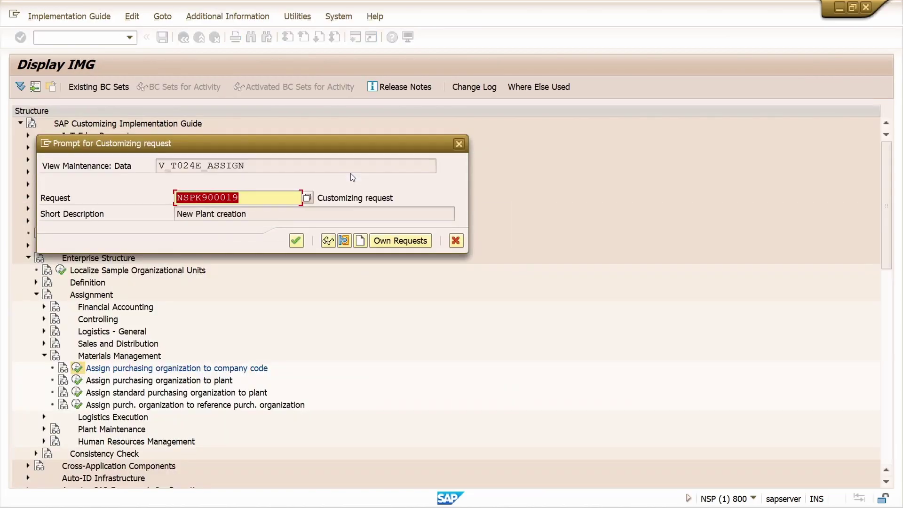
click(295, 242)
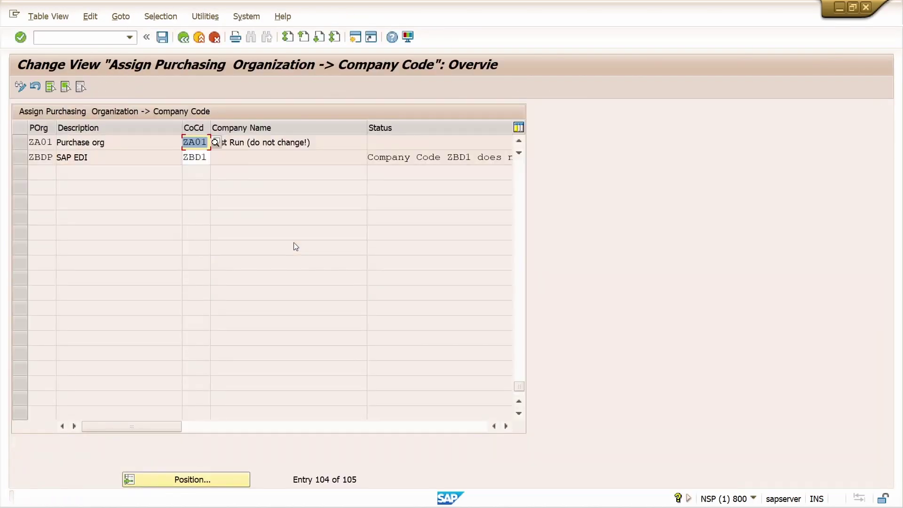
key(F3)
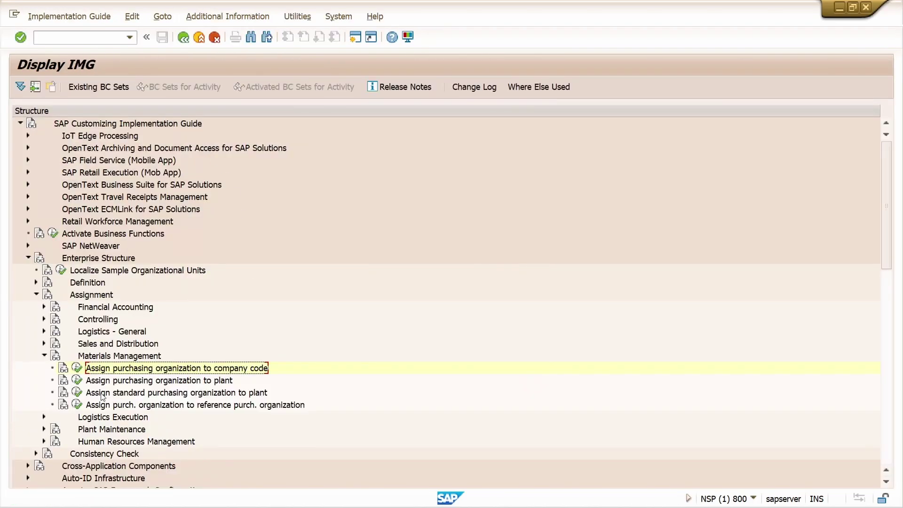
- Assign purchasing organization ZA01 to plant ZA01 and save under request NSPK900019
click(77, 381)
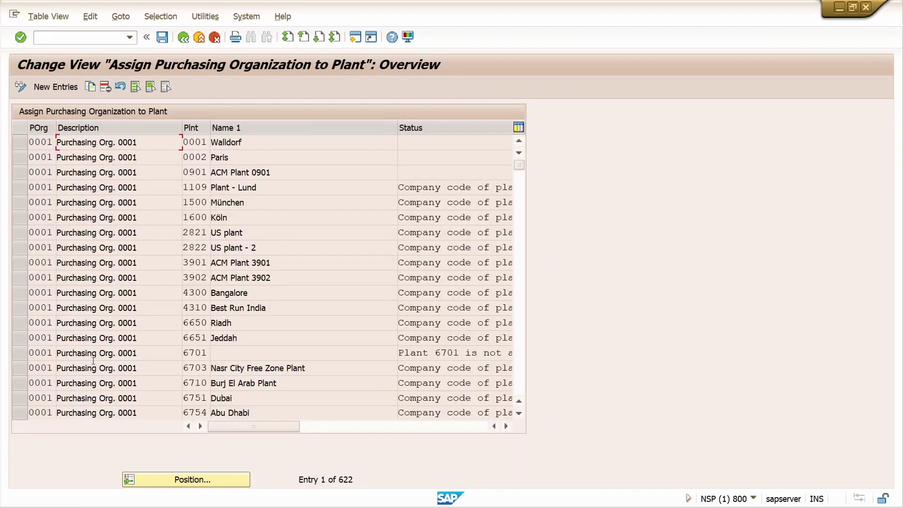
click(47, 86)
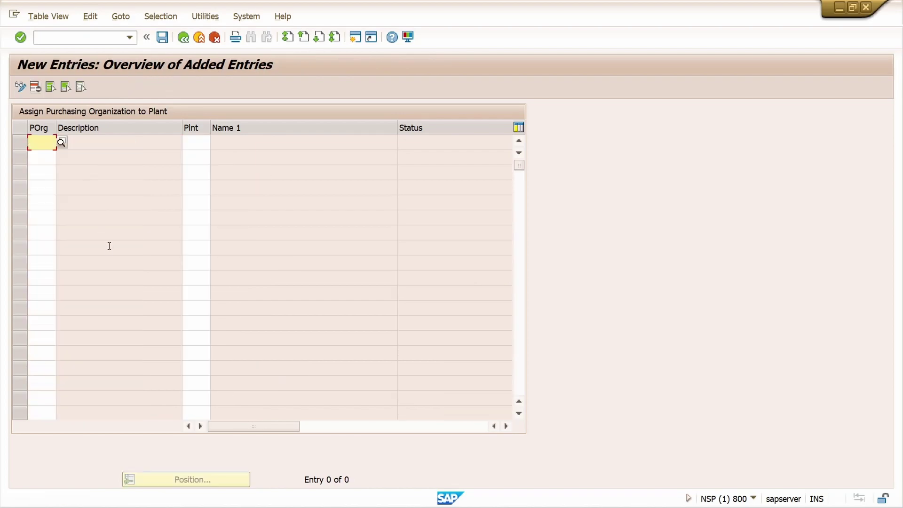
text(za01)
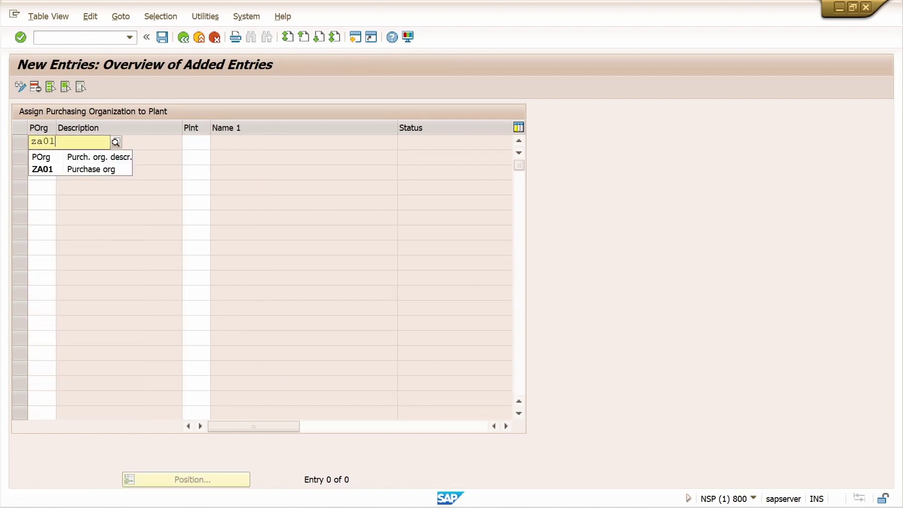
key(Tab)
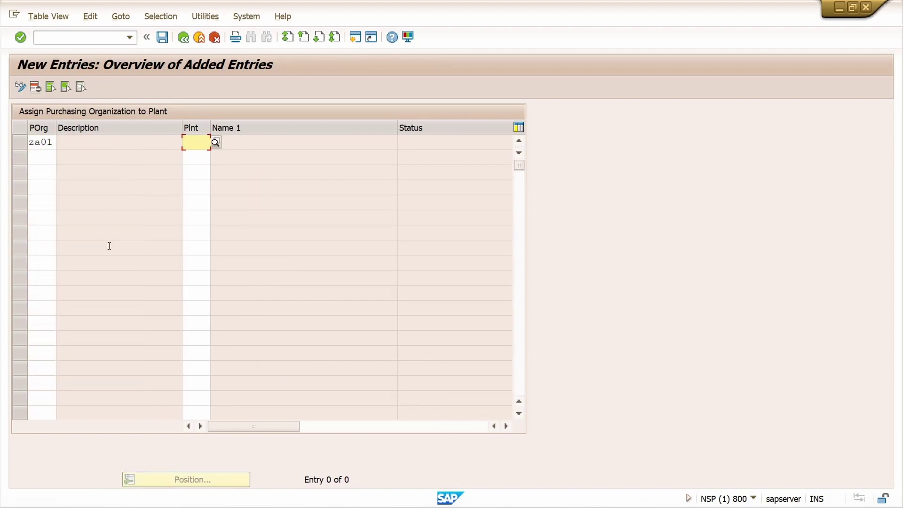
text(za01)
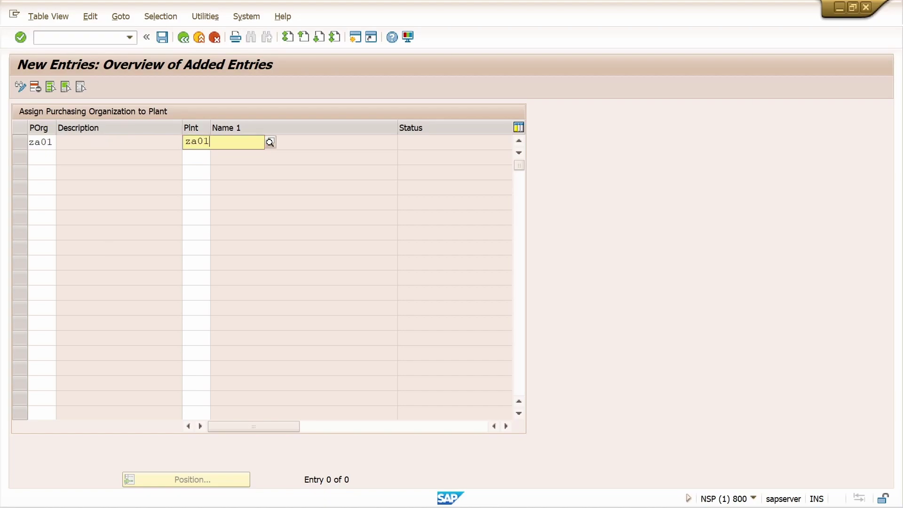
key(Return)
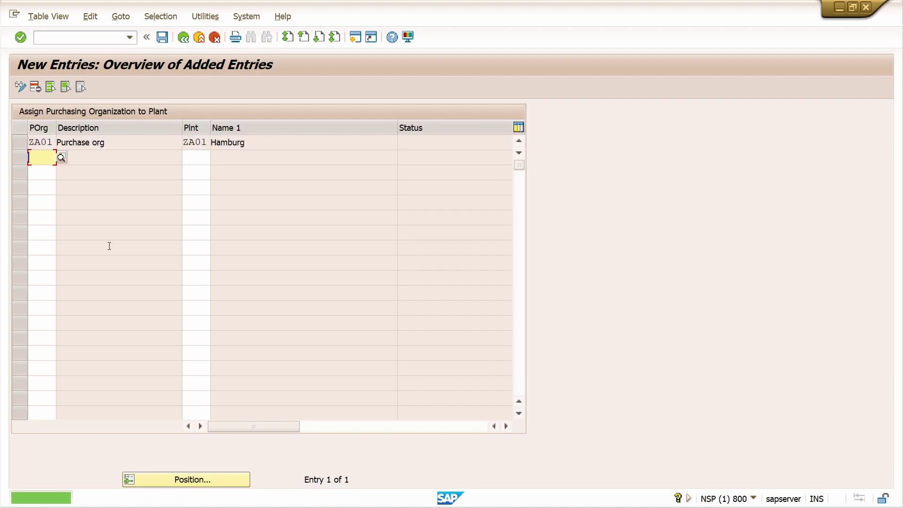
click(162, 37)
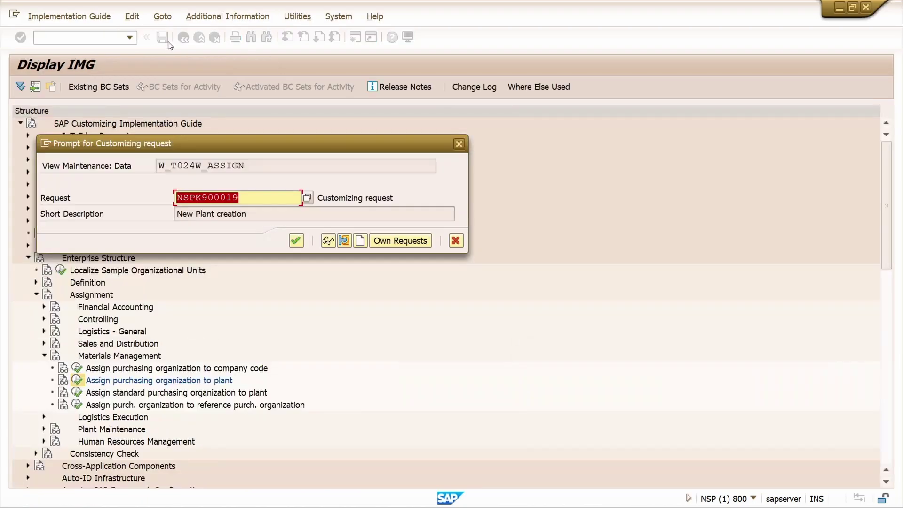
click(296, 241)
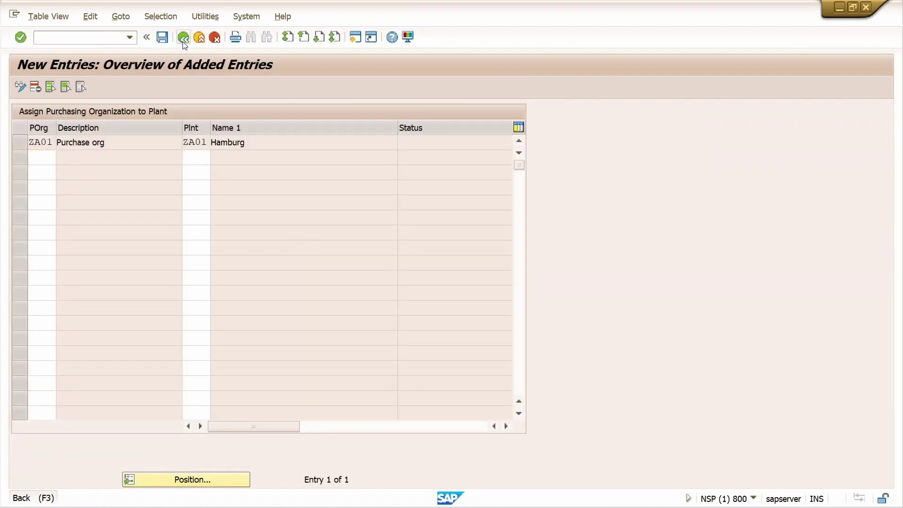
click(183, 37)
click(183, 38)
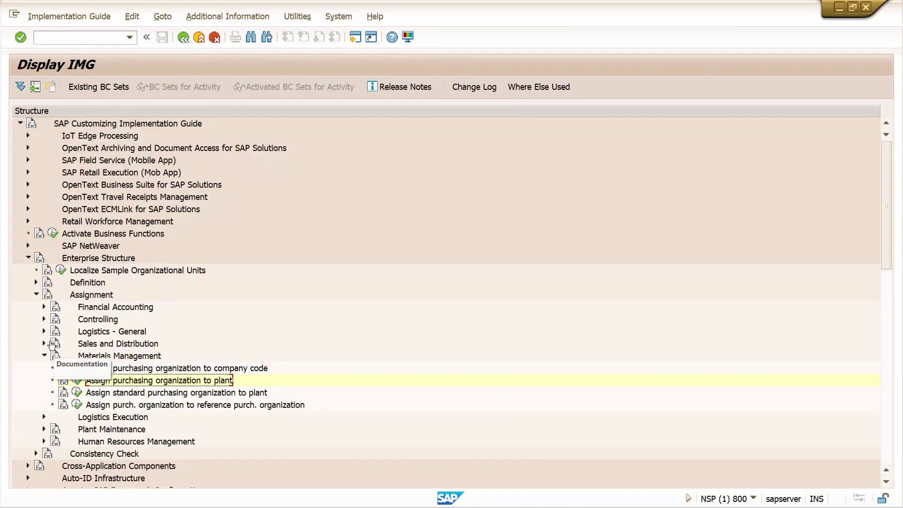
- Change plant ZA01's standard purchasing organization from 1000 to ZA01 and save
click(76, 393)
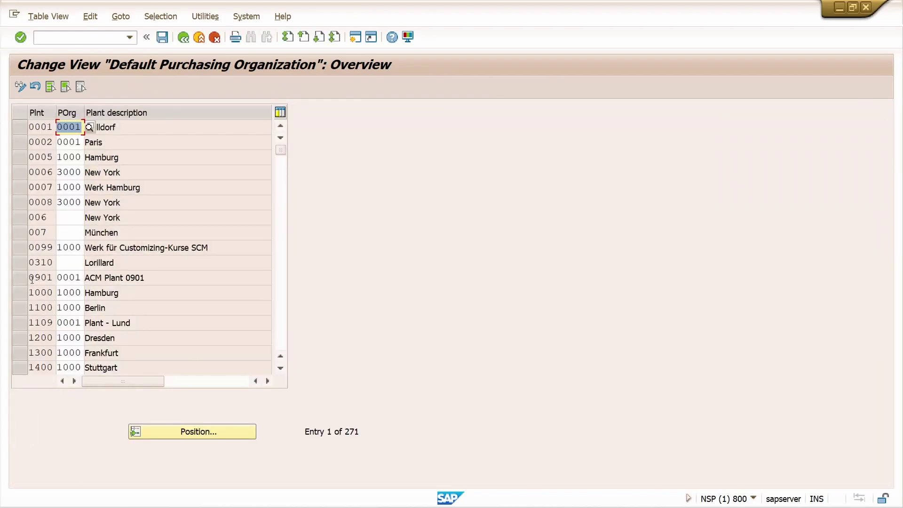
scroll(37, 279, down, 4)
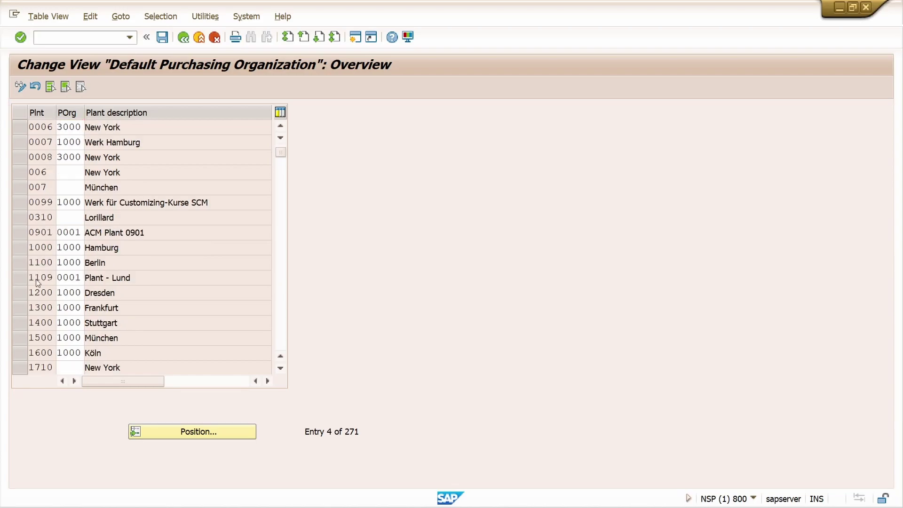
click(199, 431)
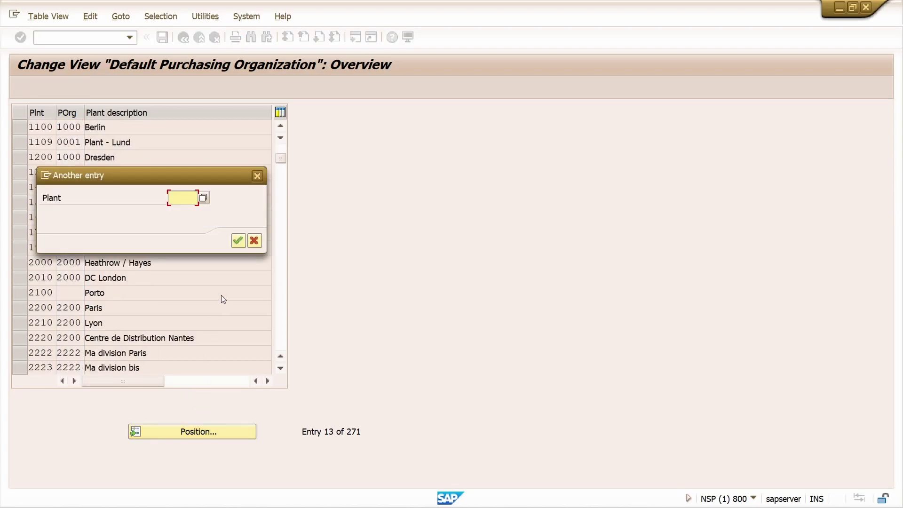
text(1100)
key(Return)
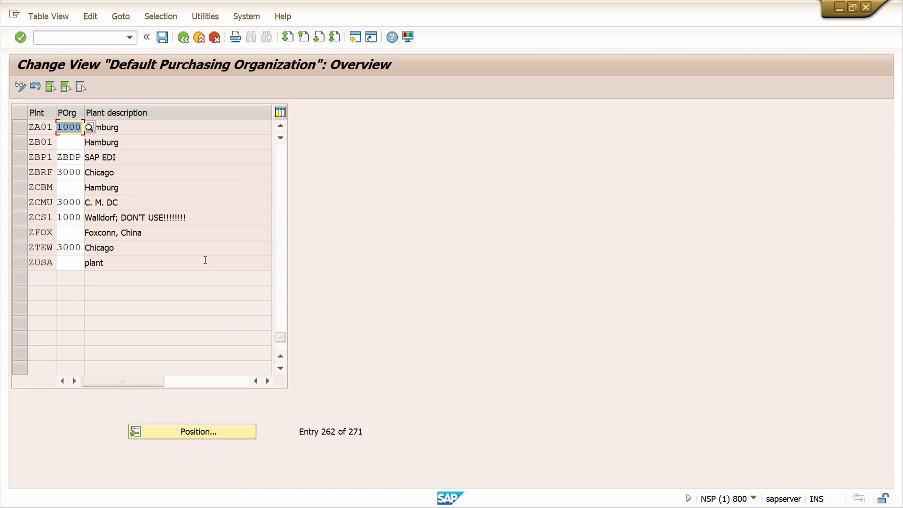
key(Delete)
text(za01)
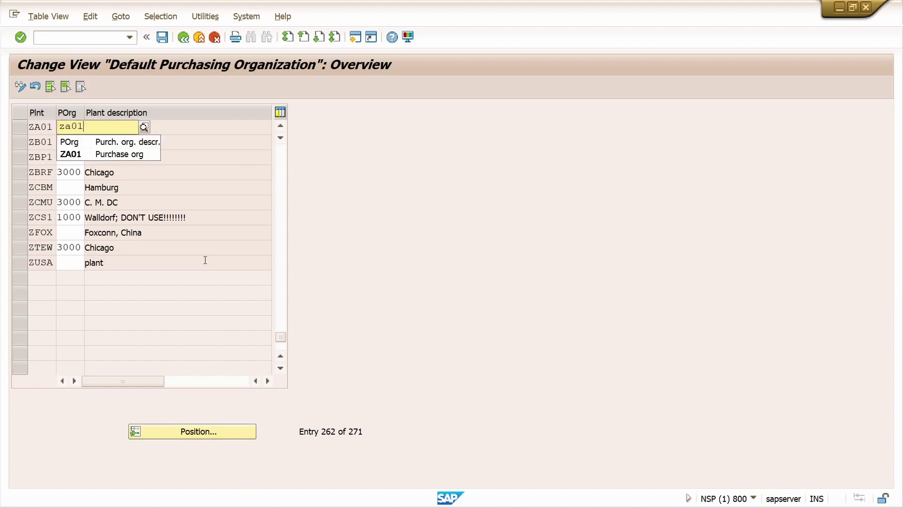
key(Return)
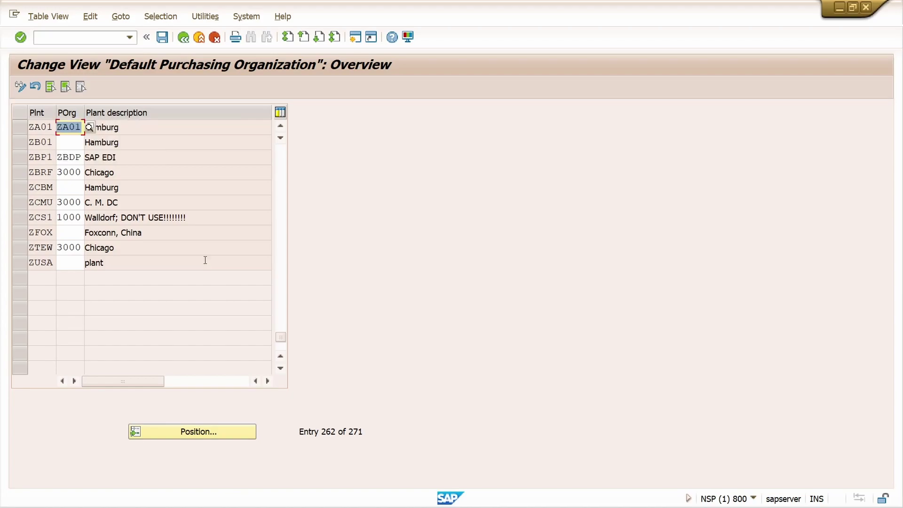
click(163, 37)
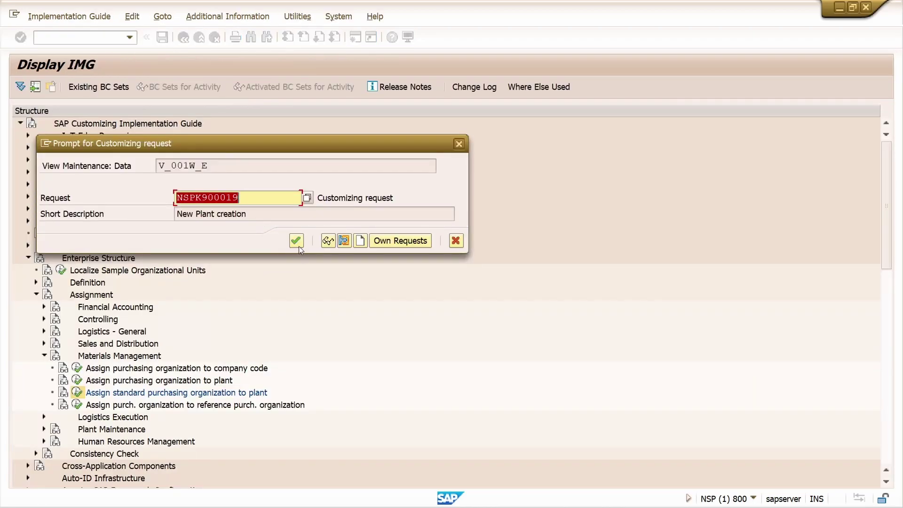
click(296, 242)
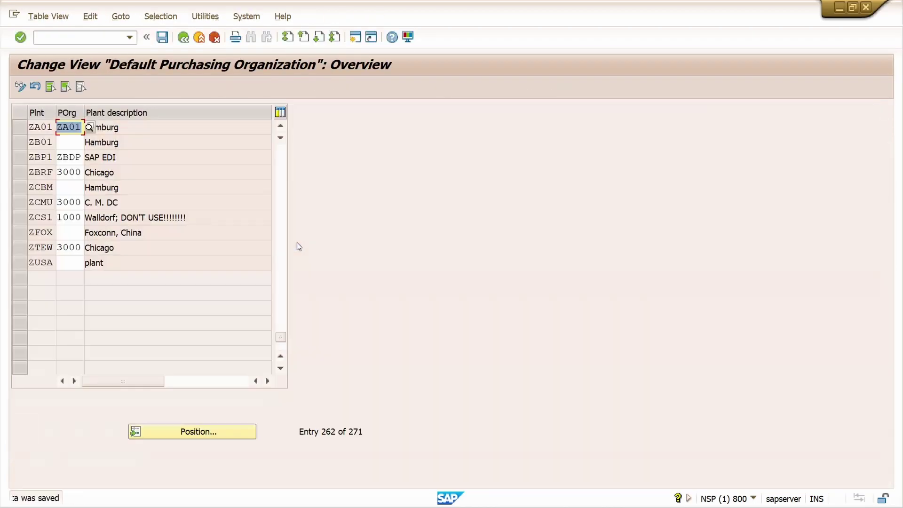
click(183, 38)
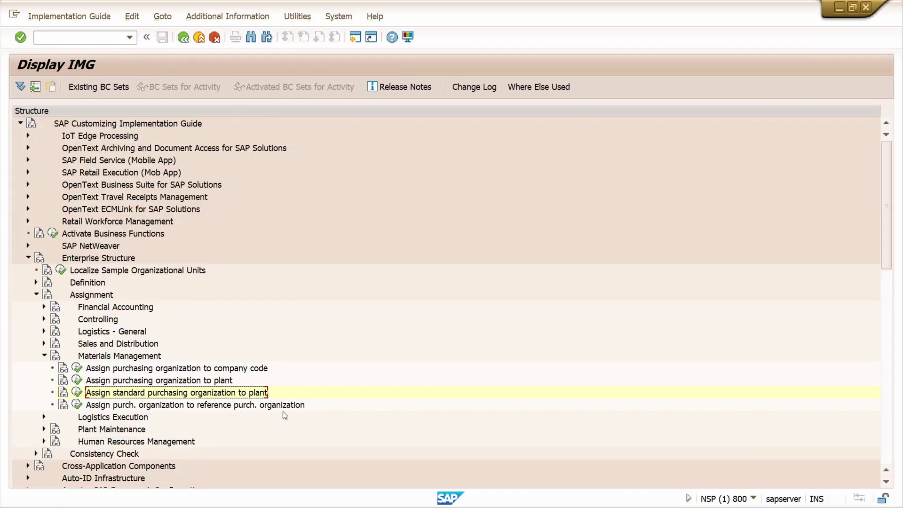
- Assign purchasing organization ZA01 to reference purchasing organization C100 and save it
click(77, 405)
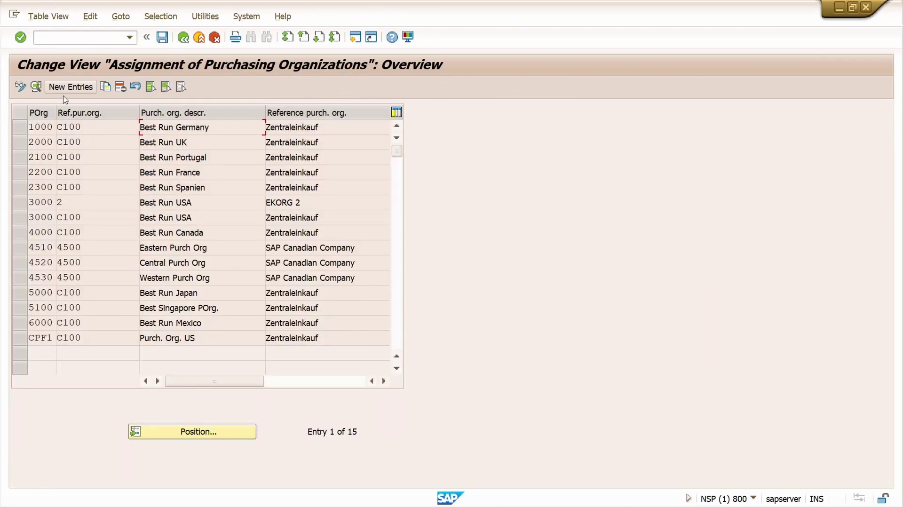
click(69, 87)
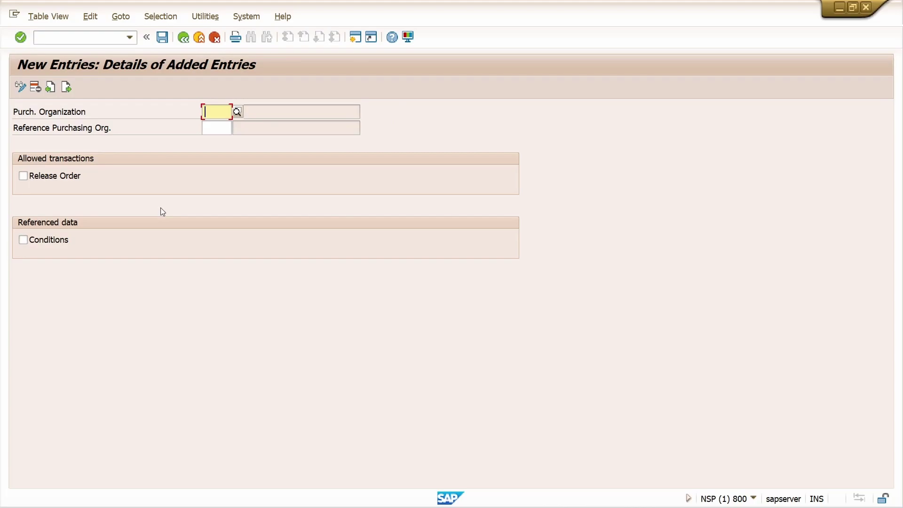
text(za01)
key(Tab)
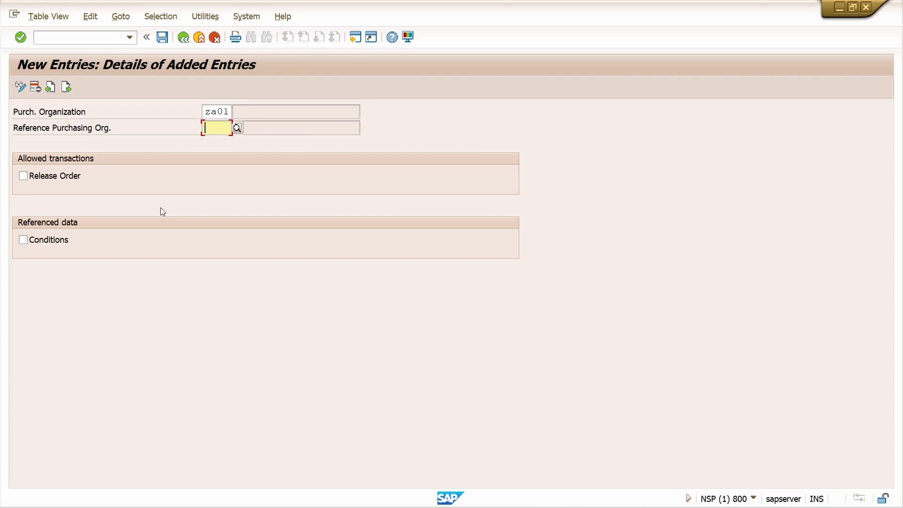
text(c1)
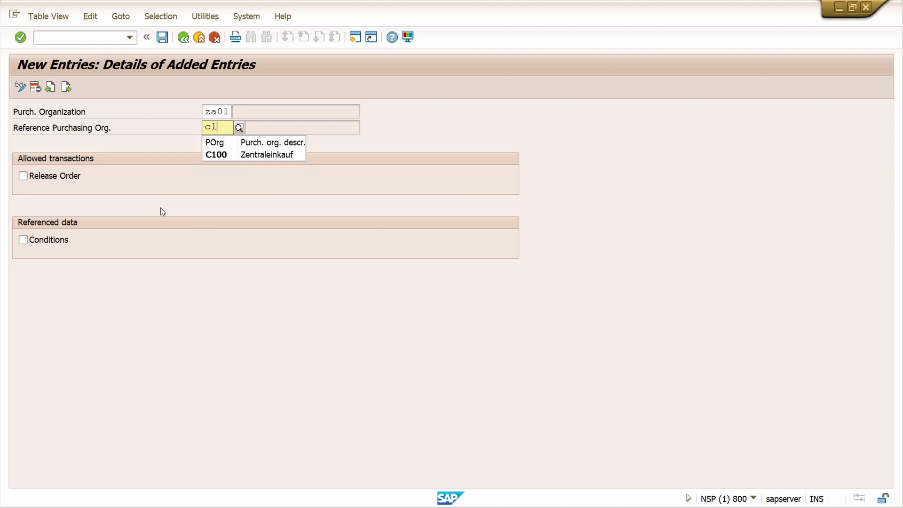
text(00)
key(Return)
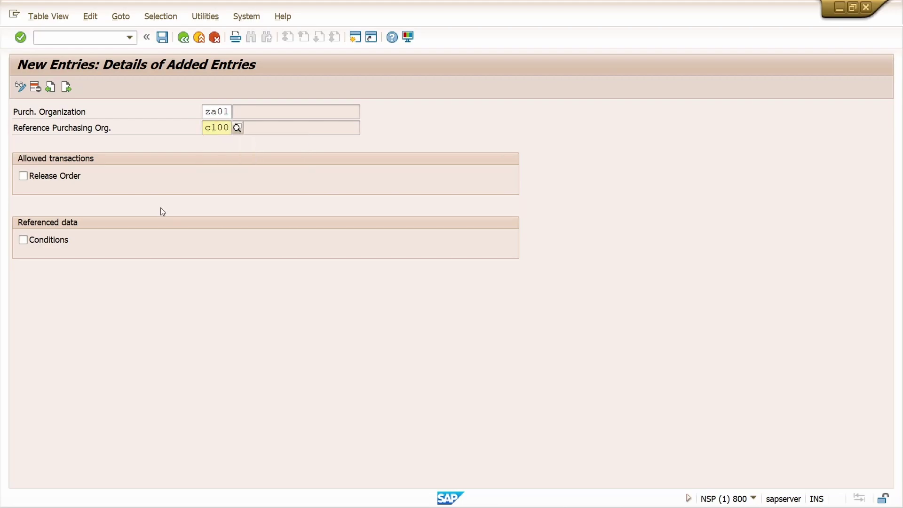
click(161, 38)
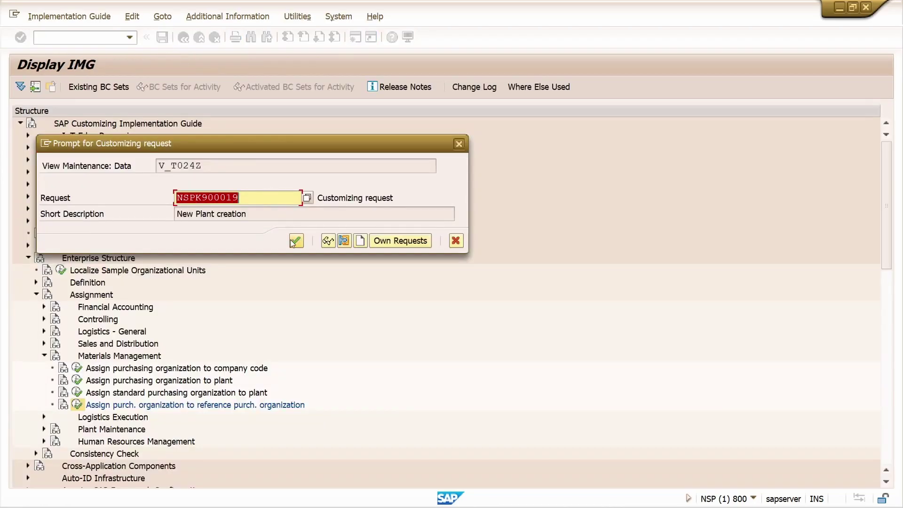
click(295, 241)
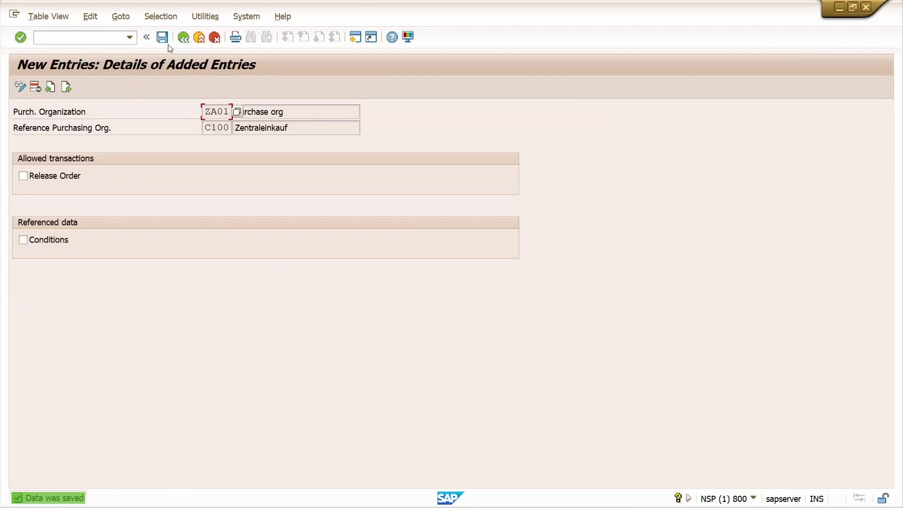
click(183, 39)
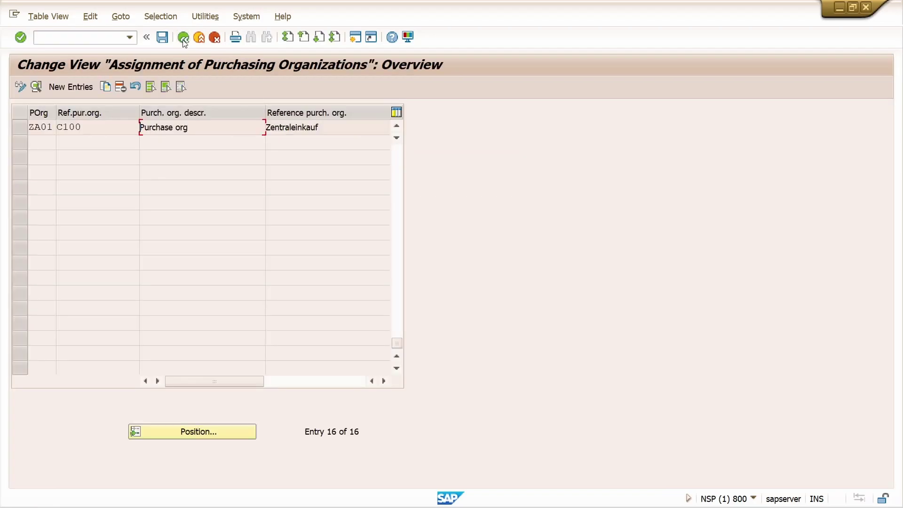
click(184, 39)
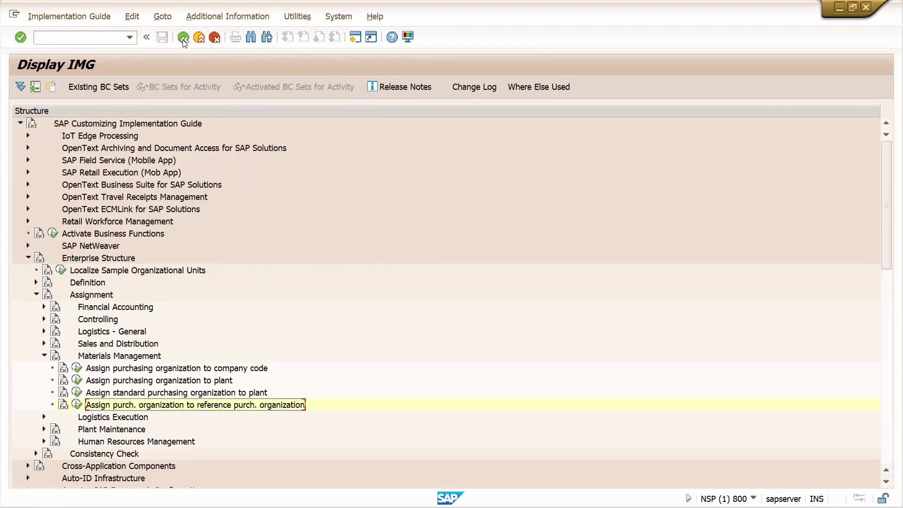
click(28, 258)
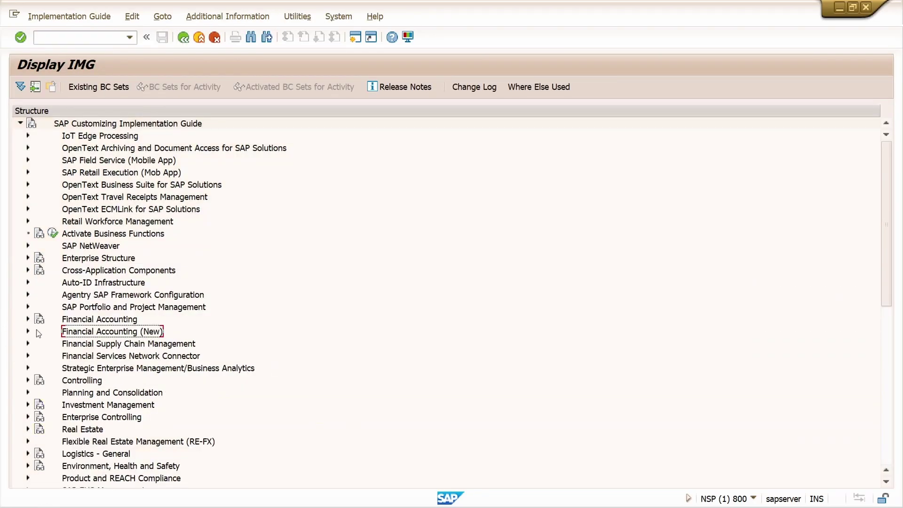
- Open the Create Purchasing Groups activity under Materials Management > Purchasing in the IMG
scroll(39, 334, down, 2)
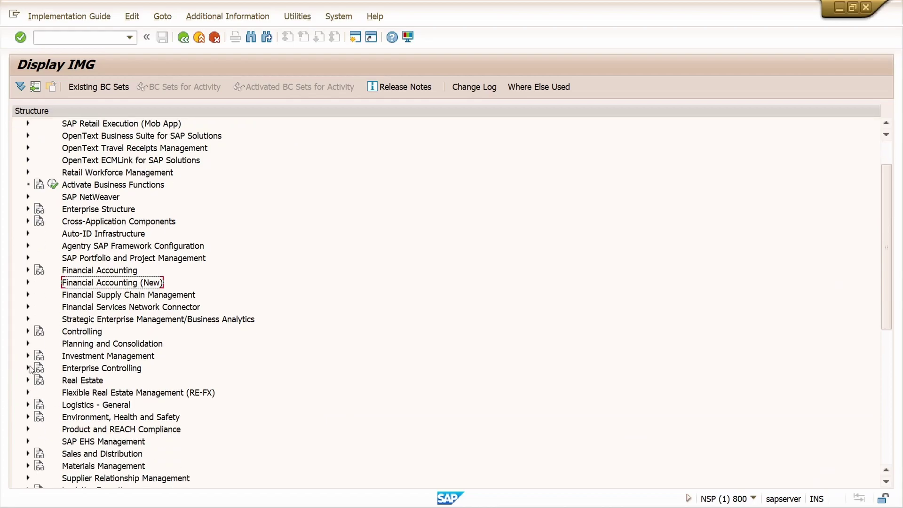
scroll(106, 365, down, 1)
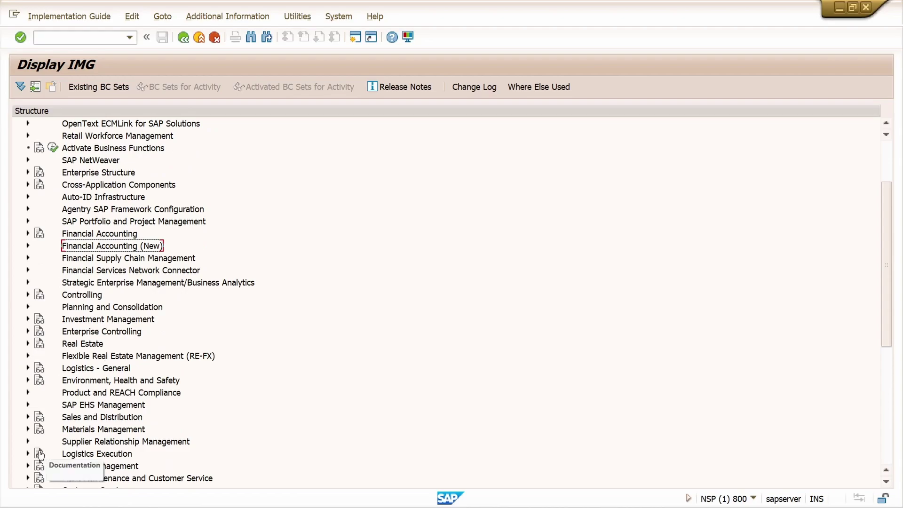
click(28, 429)
scroll(110, 337, down, 2)
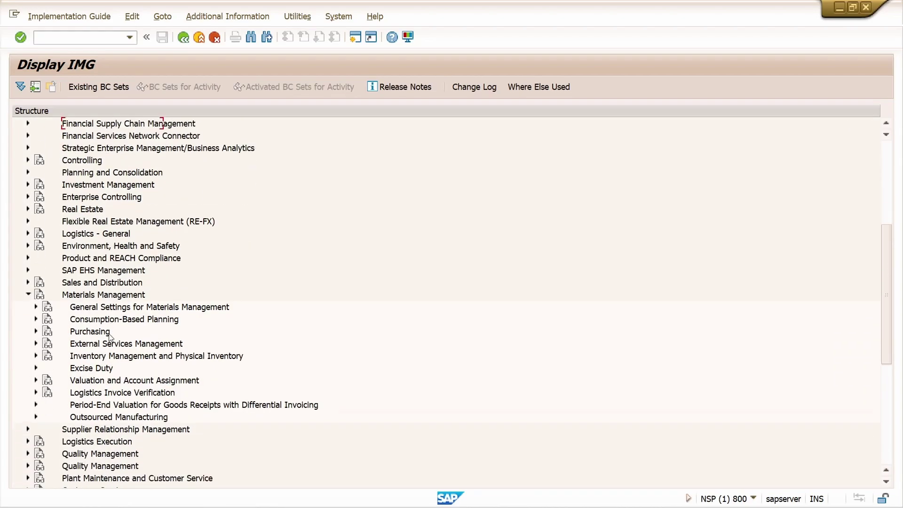
scroll(109, 336, down, 1)
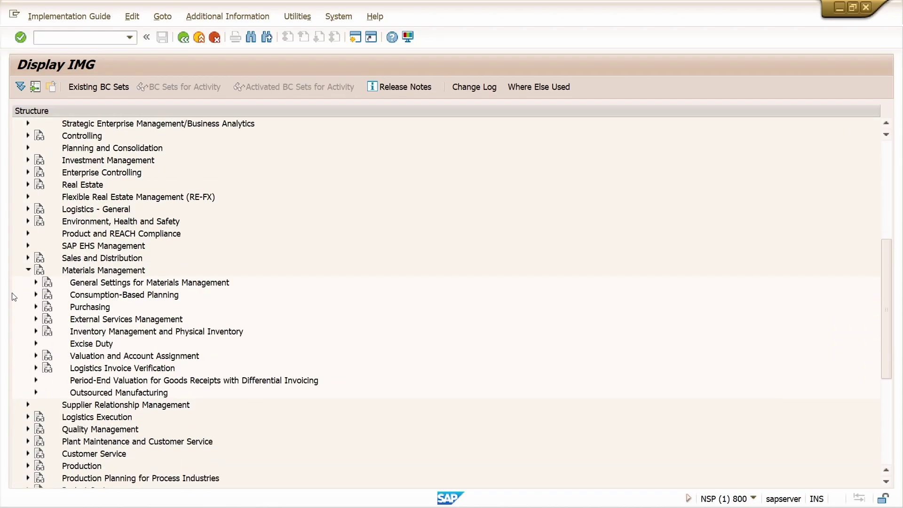
click(36, 307)
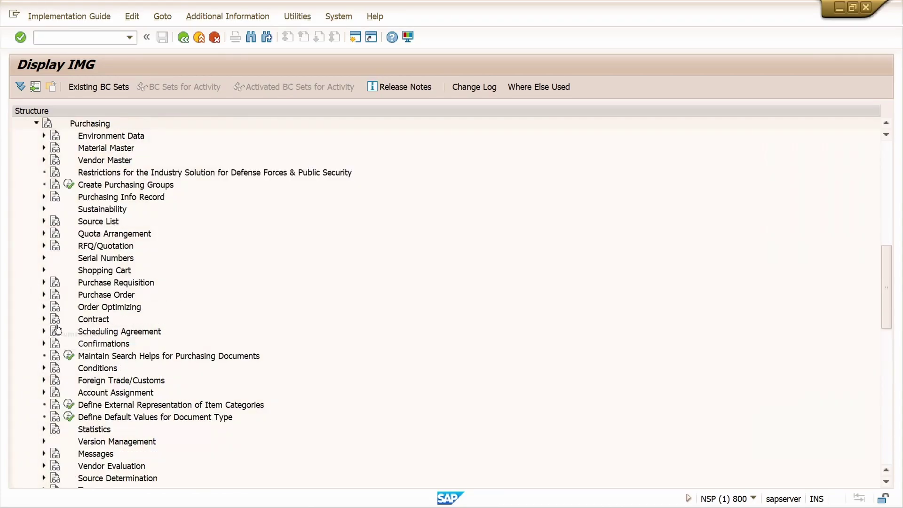
click(69, 184)
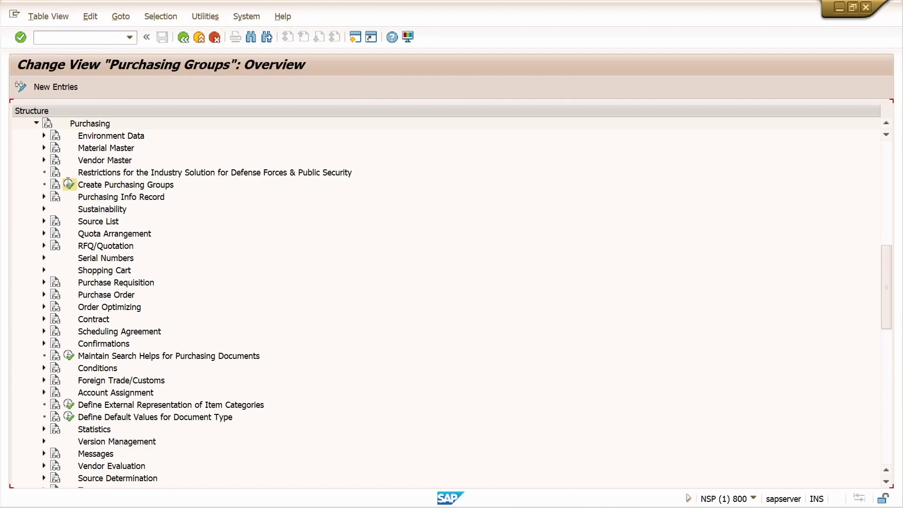
- Add a new purchasing group ZAK with the description 'Purchase officer'
click(49, 89)
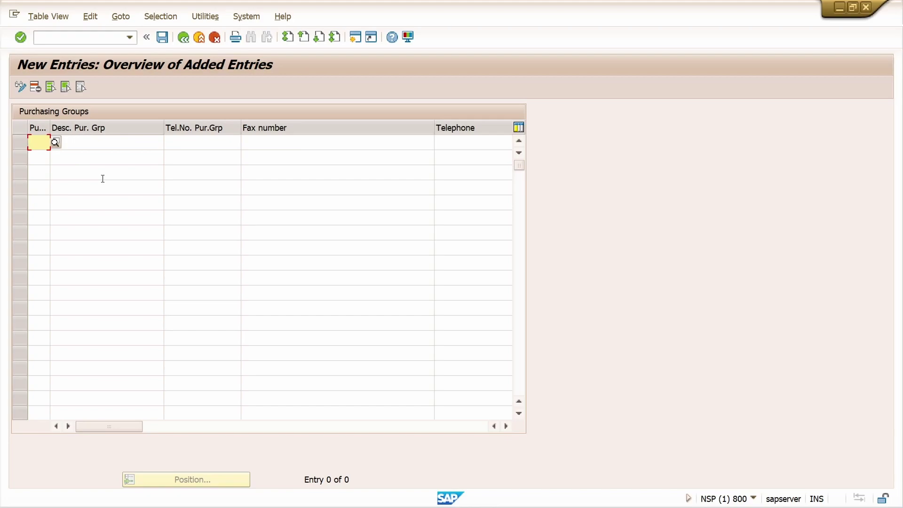
text(zak)
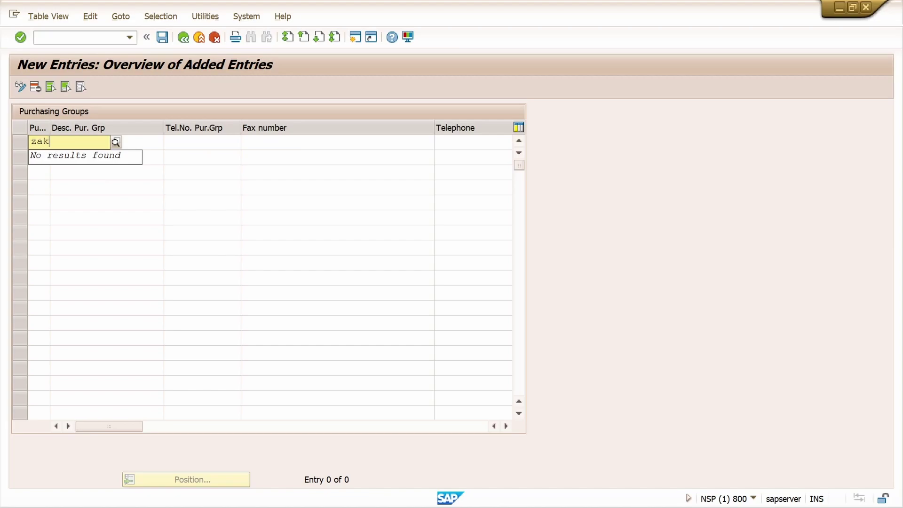
key(Tab)
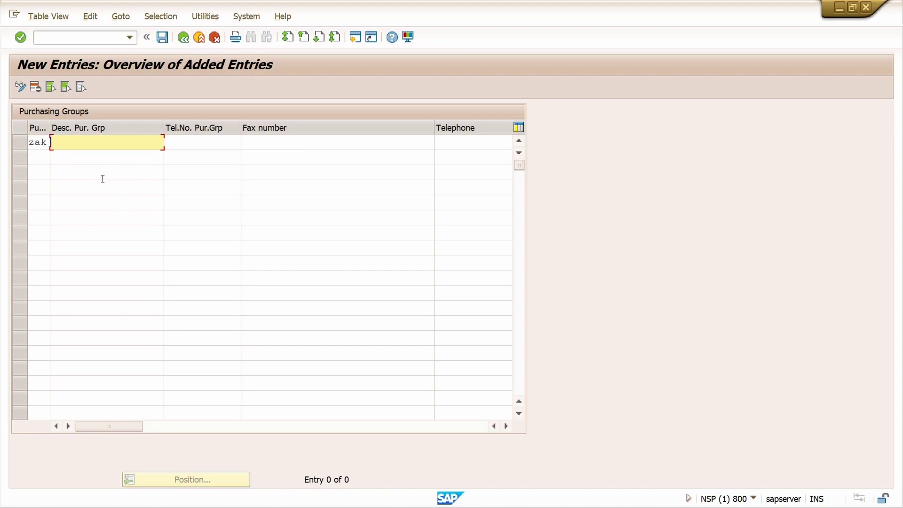
text(Purchase officer)
key(Return)
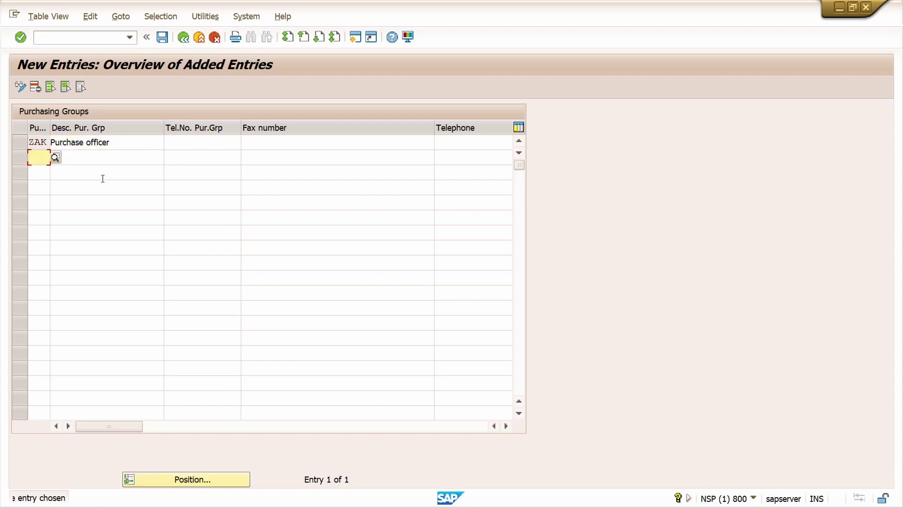
- Save the entry under the customizing request and go back to the IMG tree
click(162, 37)
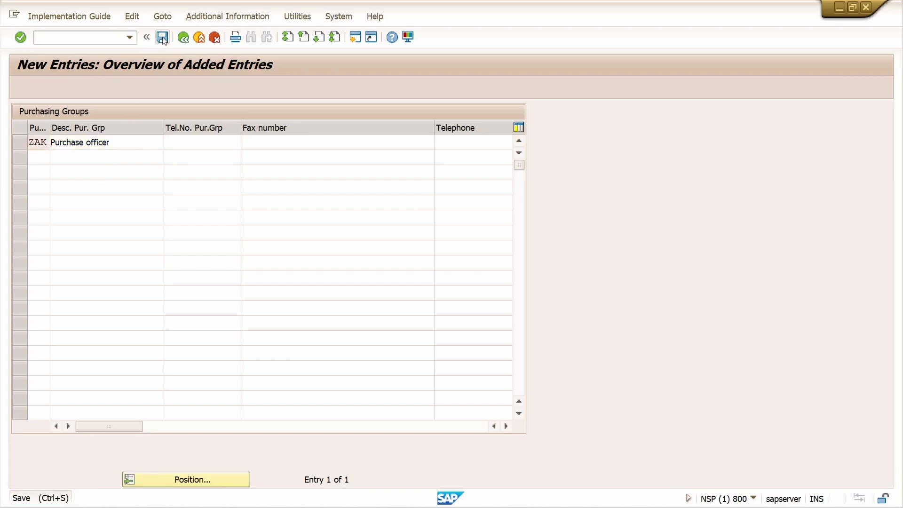
click(297, 242)
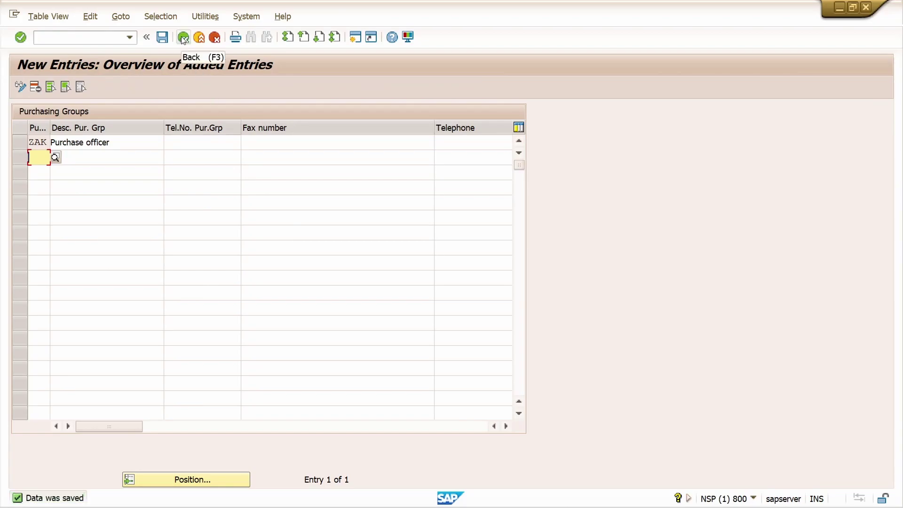
click(183, 37)
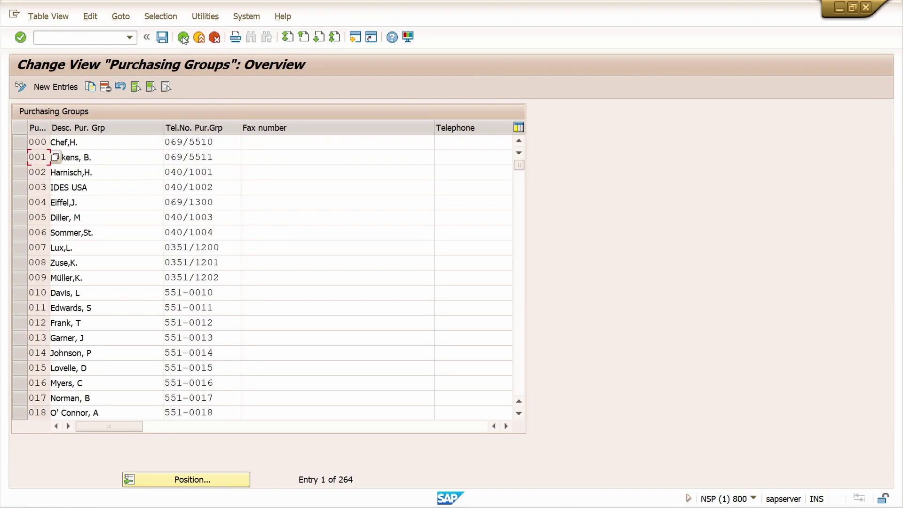
click(184, 38)
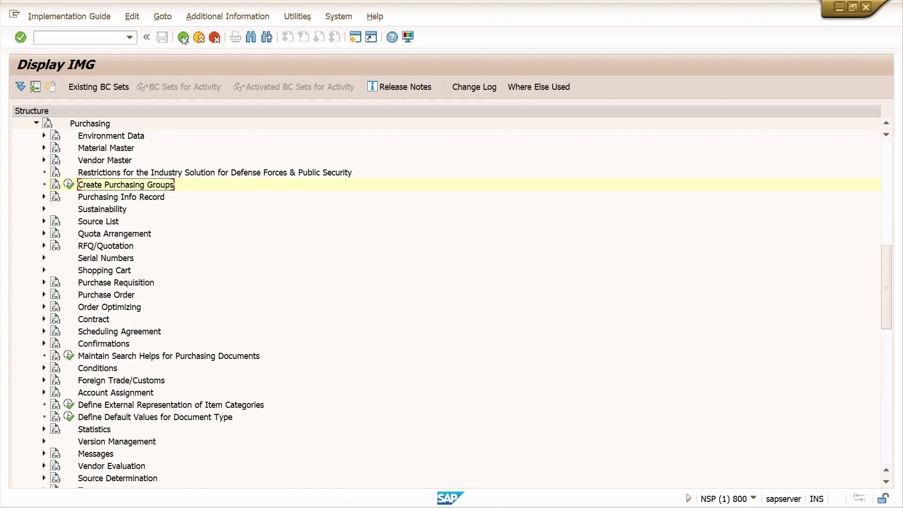